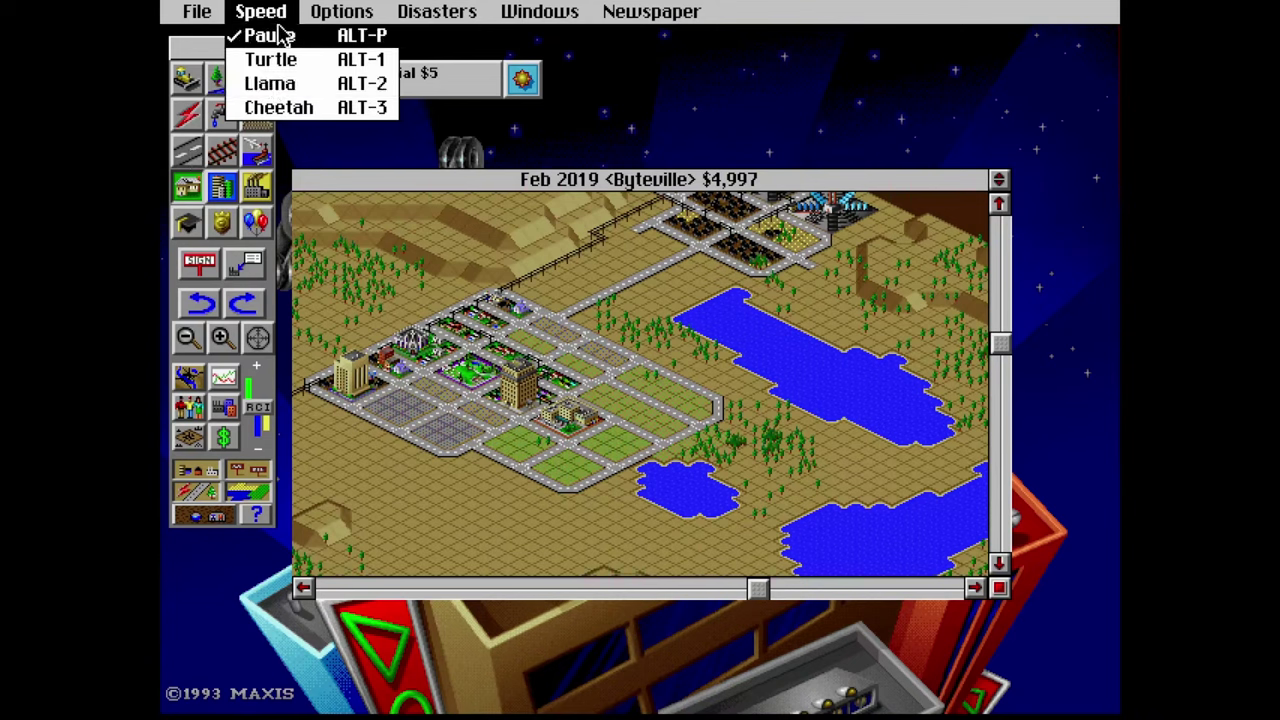
Run power lines across the zoned blocks on the southeastern side of Byteville
{"action": "left_click", "coordinate": [187, 114]}
{"action": "left_click_drag", "start_coordinate": [546, 488], "coordinate": [730, 413]}
{"action": "left_click_drag", "start_coordinate": [770, 480], "coordinate": [560, 460]}
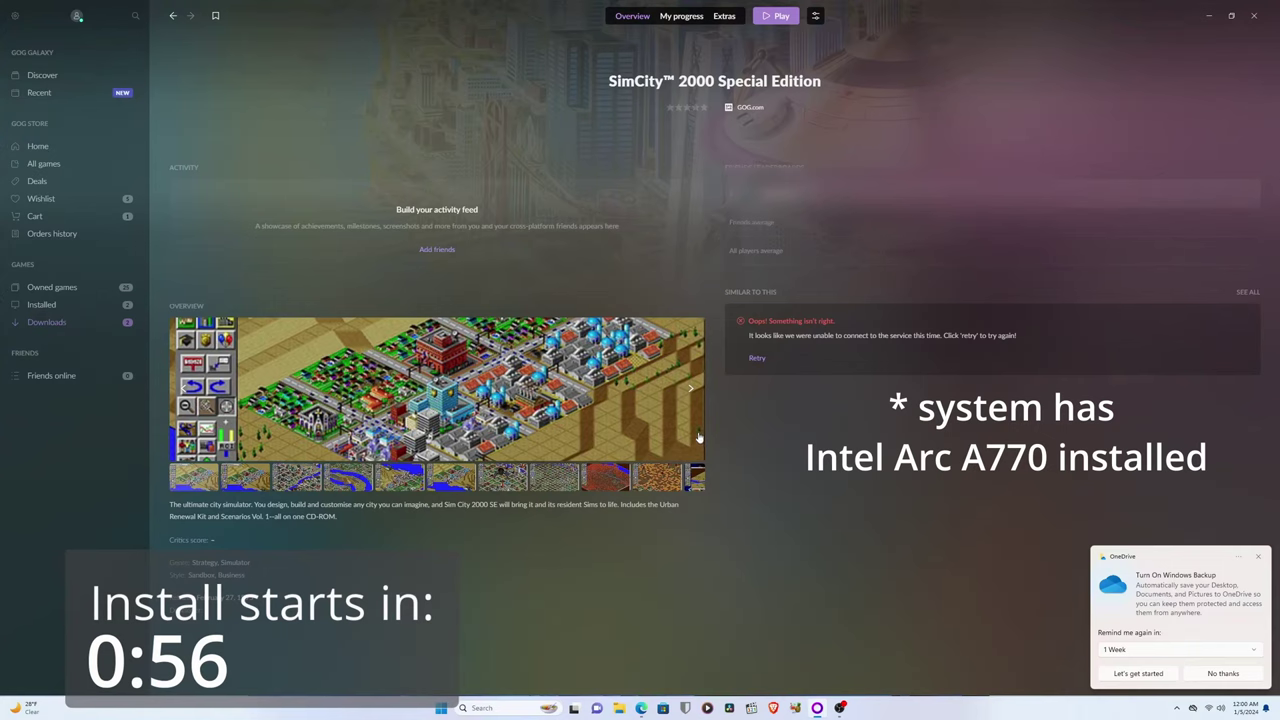
Launch SimCity 2000 Special Edition from GOG Galaxy
{"action": "left_click", "coordinate": [784, 18]}
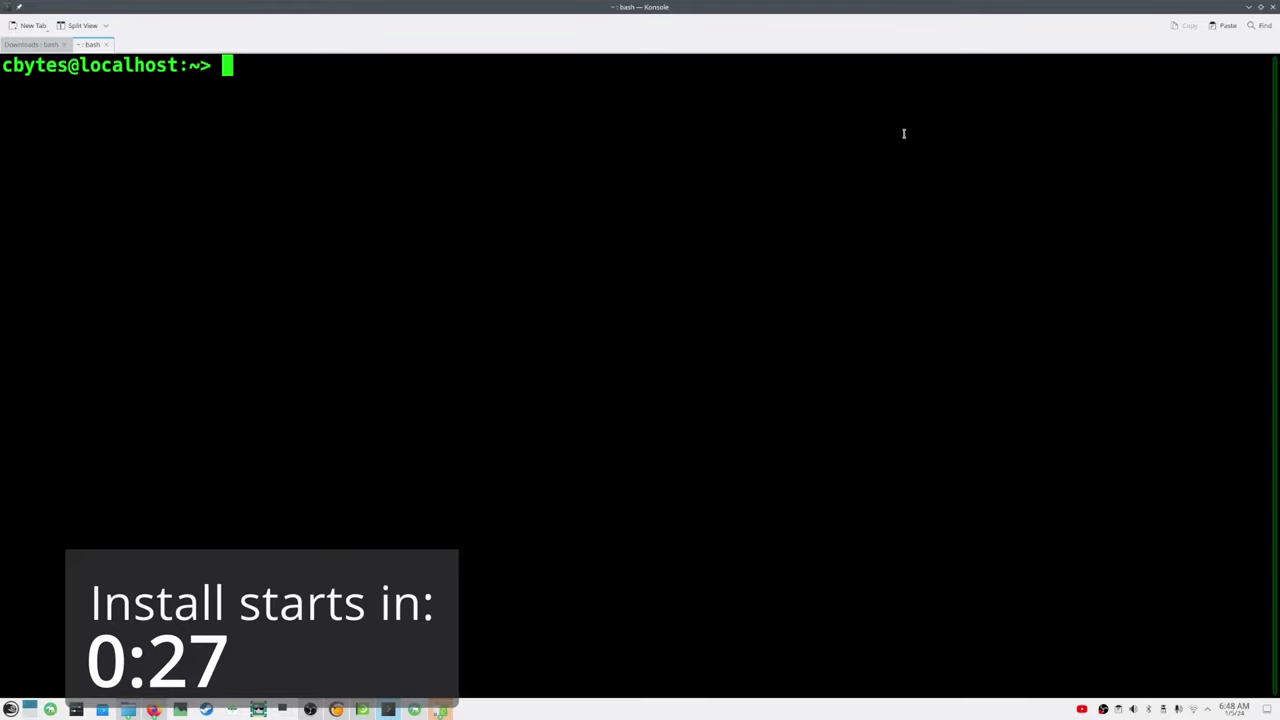
Show the Linux system information in the terminal with neofetch
{"action": "type", "text": "neofetch"}
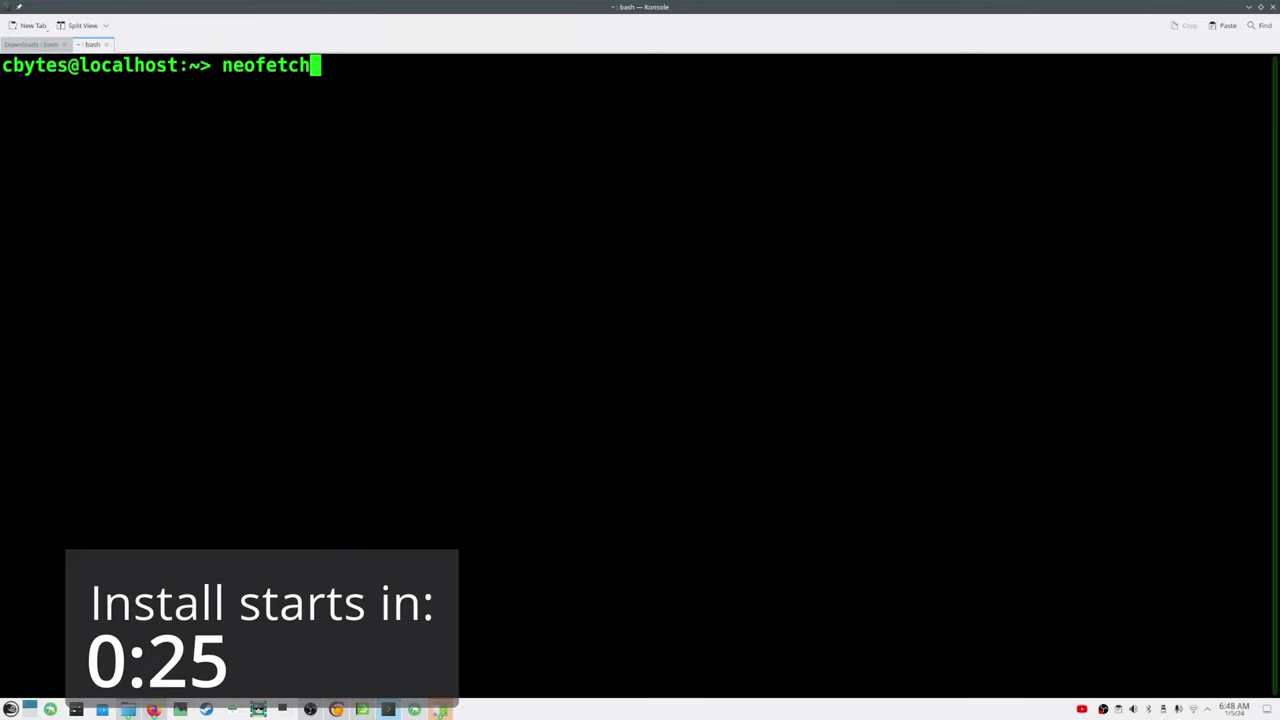
{"action": "key", "text": "Return"}
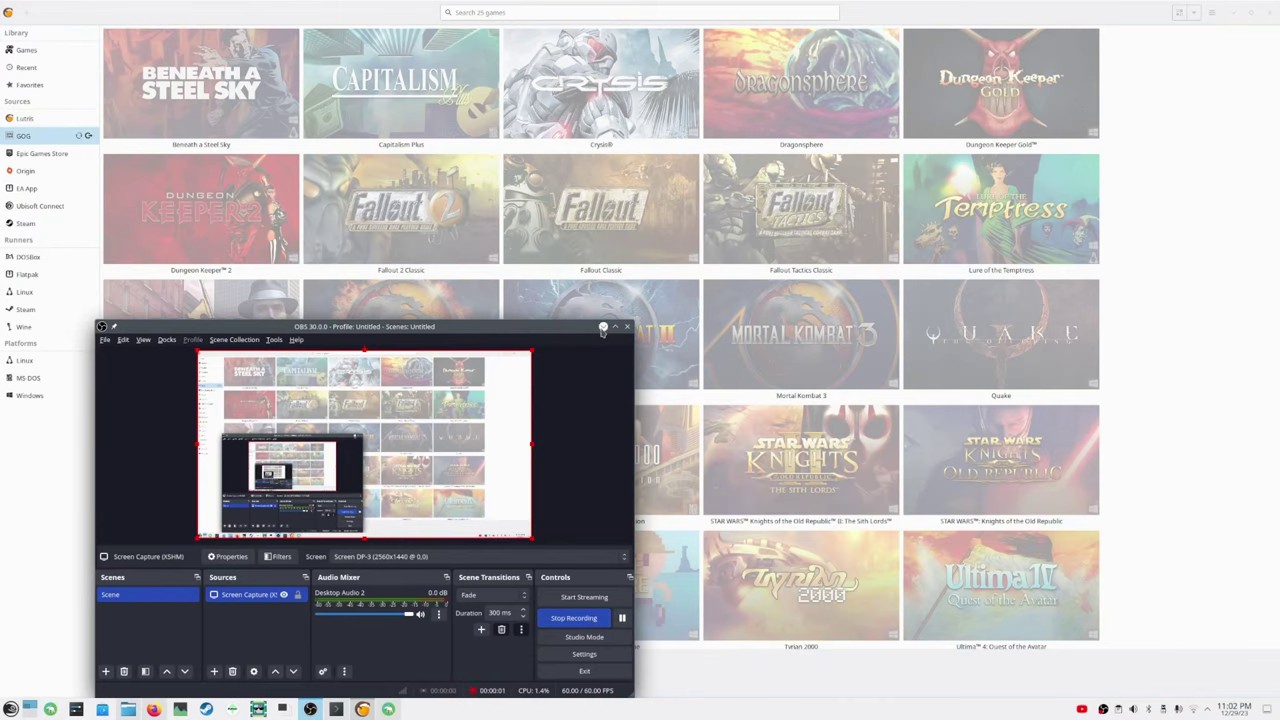
Minimize the OBS window and search the package manager for lutris
{"action": "left_click", "coordinate": [603, 327]}
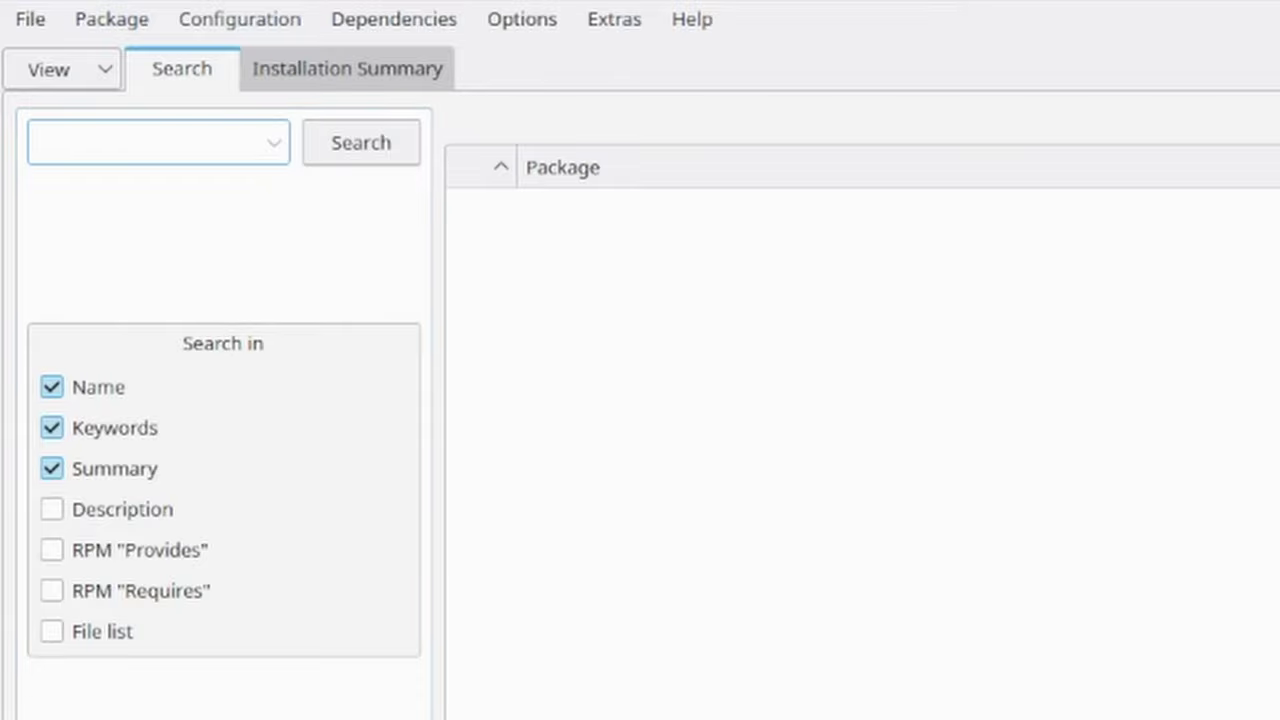
{"action": "type", "text": "lutris"}
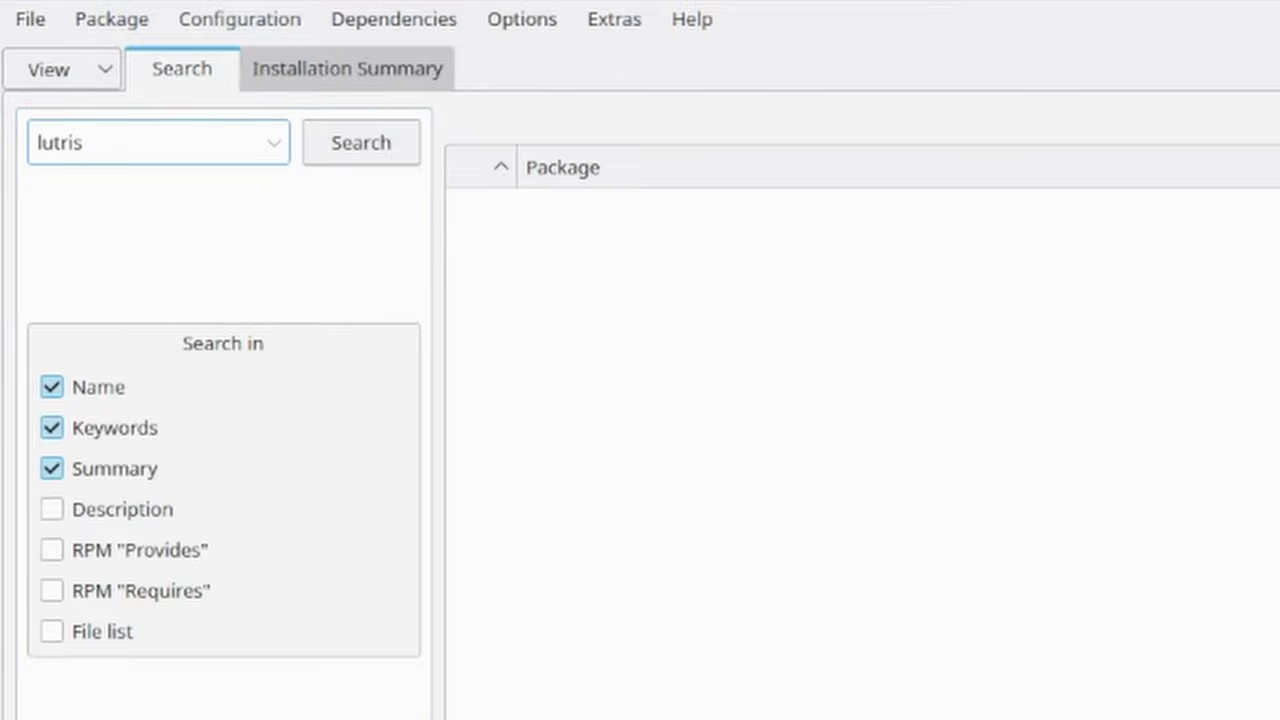
{"action": "left_click", "coordinate": [318, 140]}
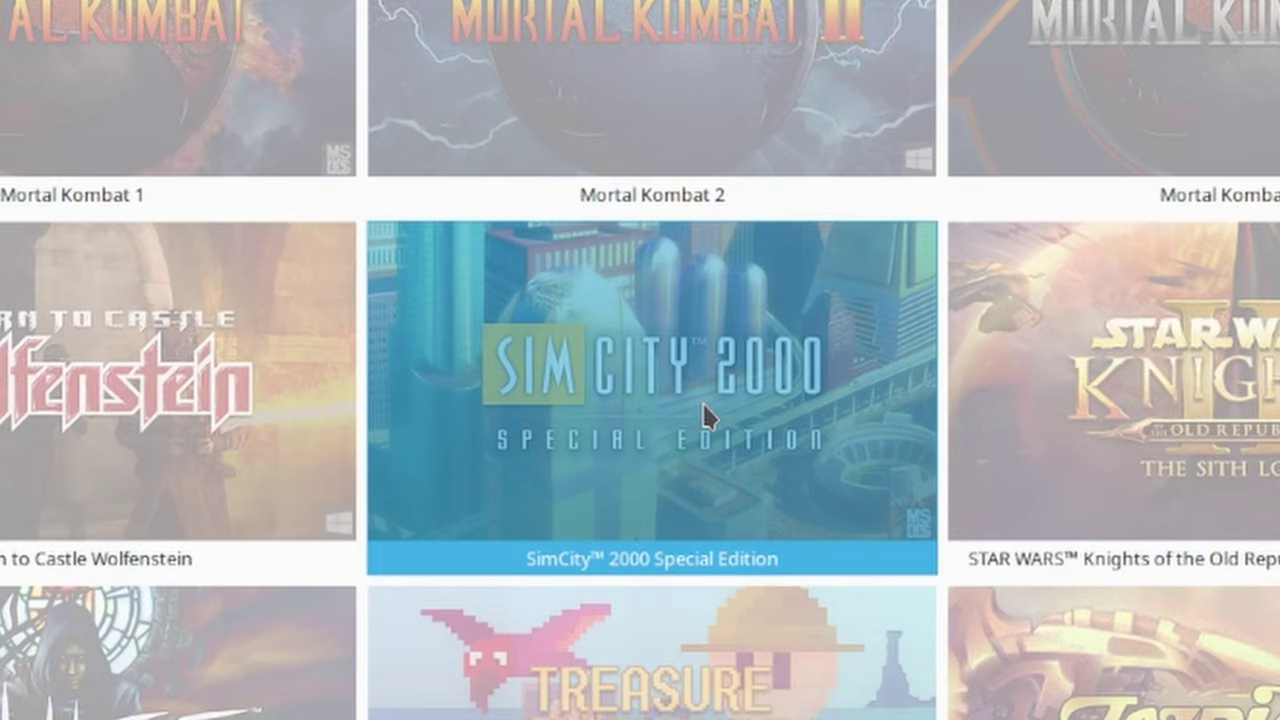
Open SimCity 2000 Special Edition in the Lutris GOG library and choose its dosbox GOG installer
{"action": "left_click", "coordinate": [620, 472]}
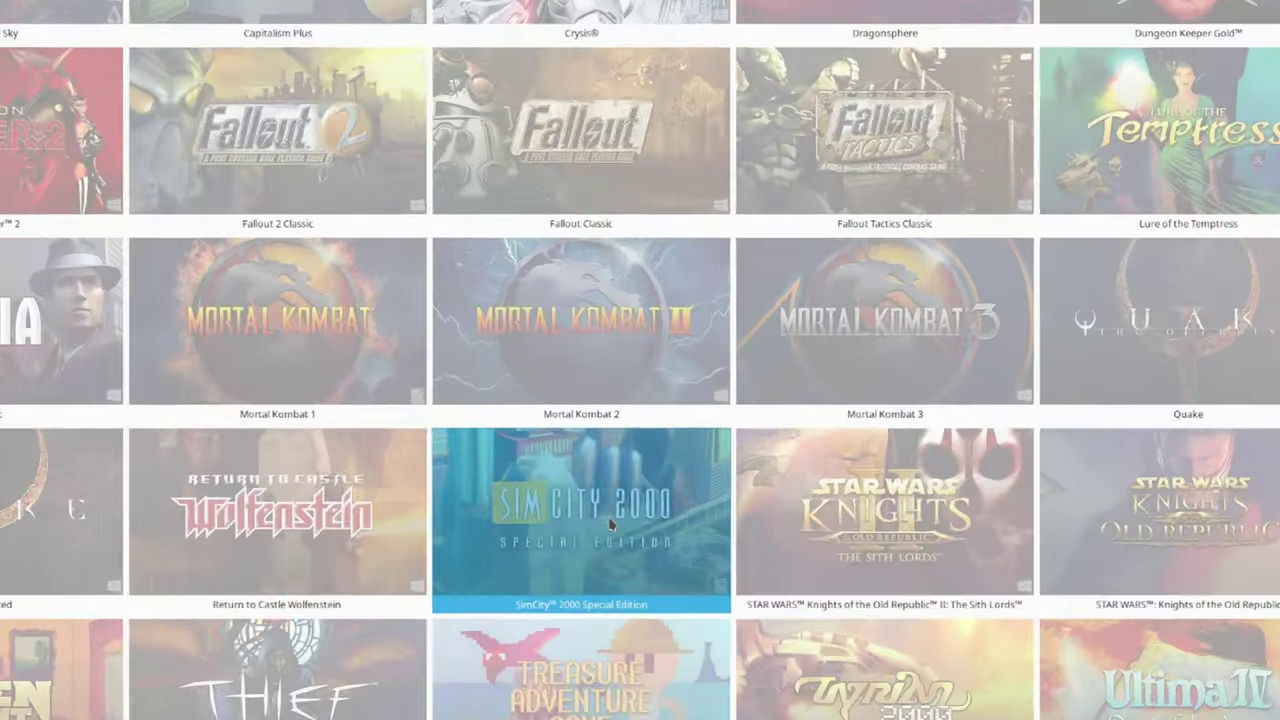
{"action": "double_click", "coordinate": [706, 393]}
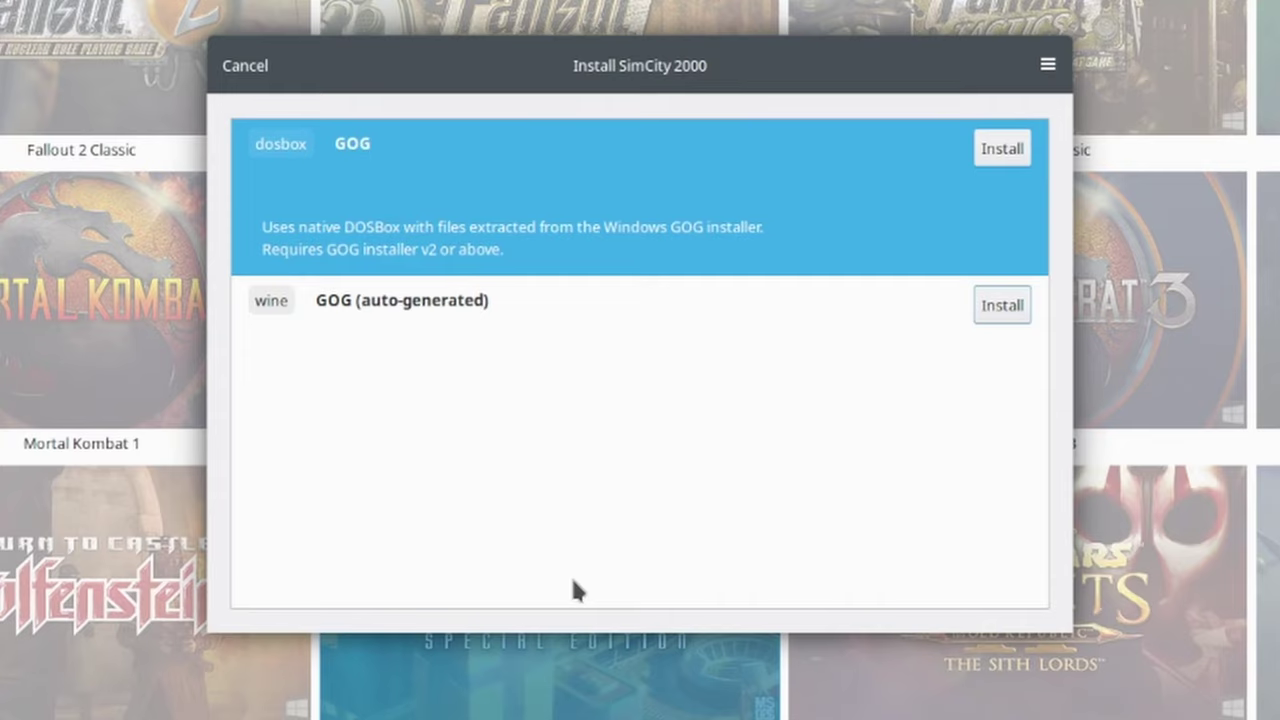
{"action": "left_click", "coordinate": [1003, 150]}
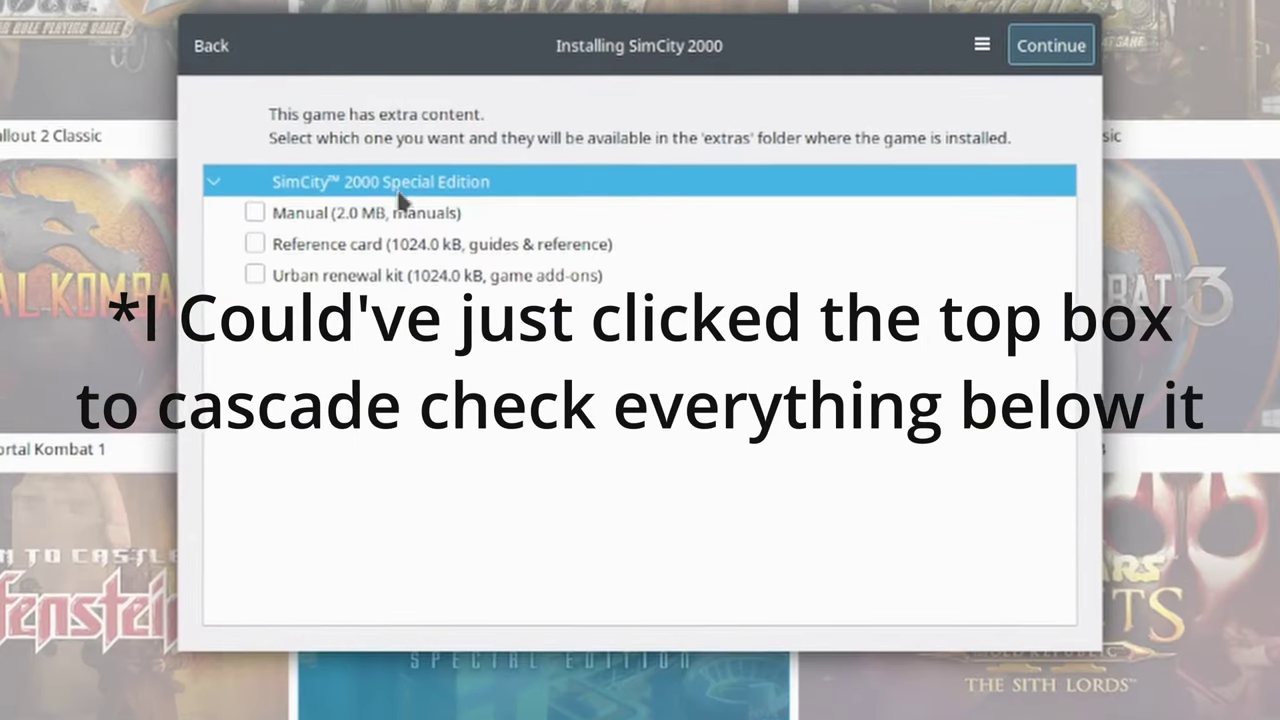
Include the manual, reference card and Urban renewal kit extras and start installing SimCity 2000 with downloaded files
{"action": "left_click", "coordinate": [415, 262]}
{"action": "left_click", "coordinate": [239, 208]}
{"action": "left_click", "coordinate": [239, 241]}
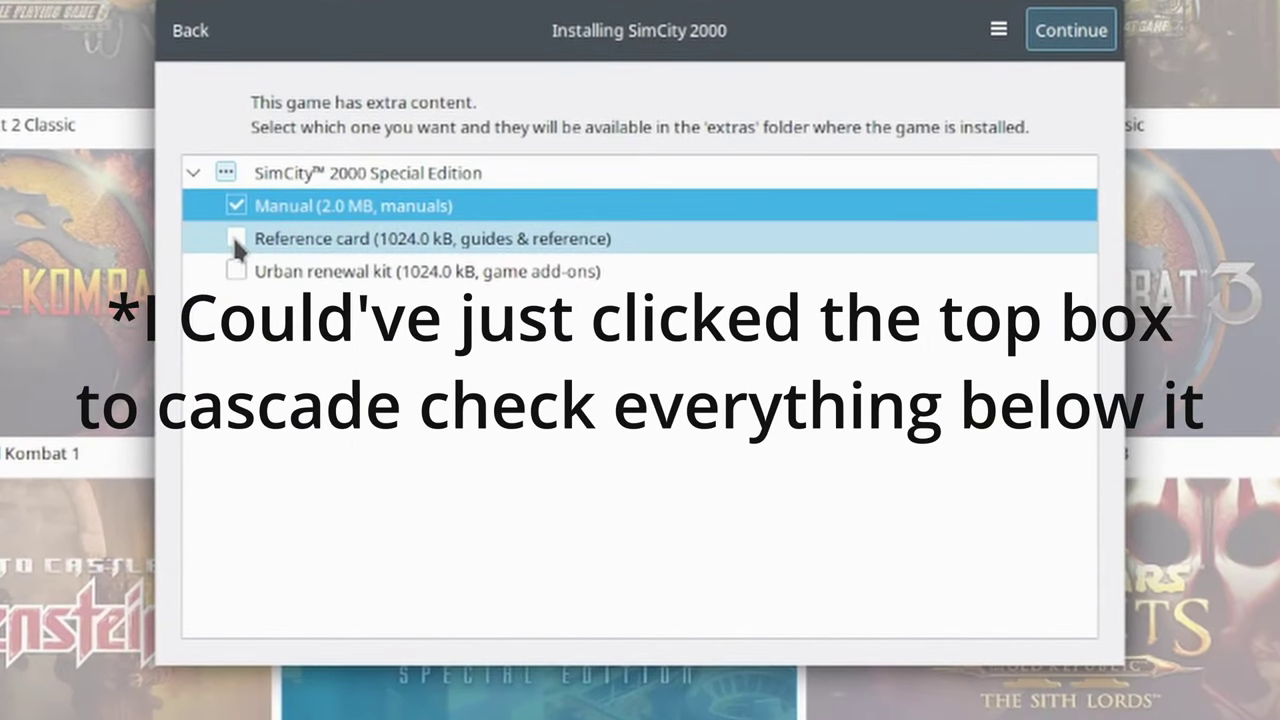
{"action": "left_click", "coordinate": [239, 273]}
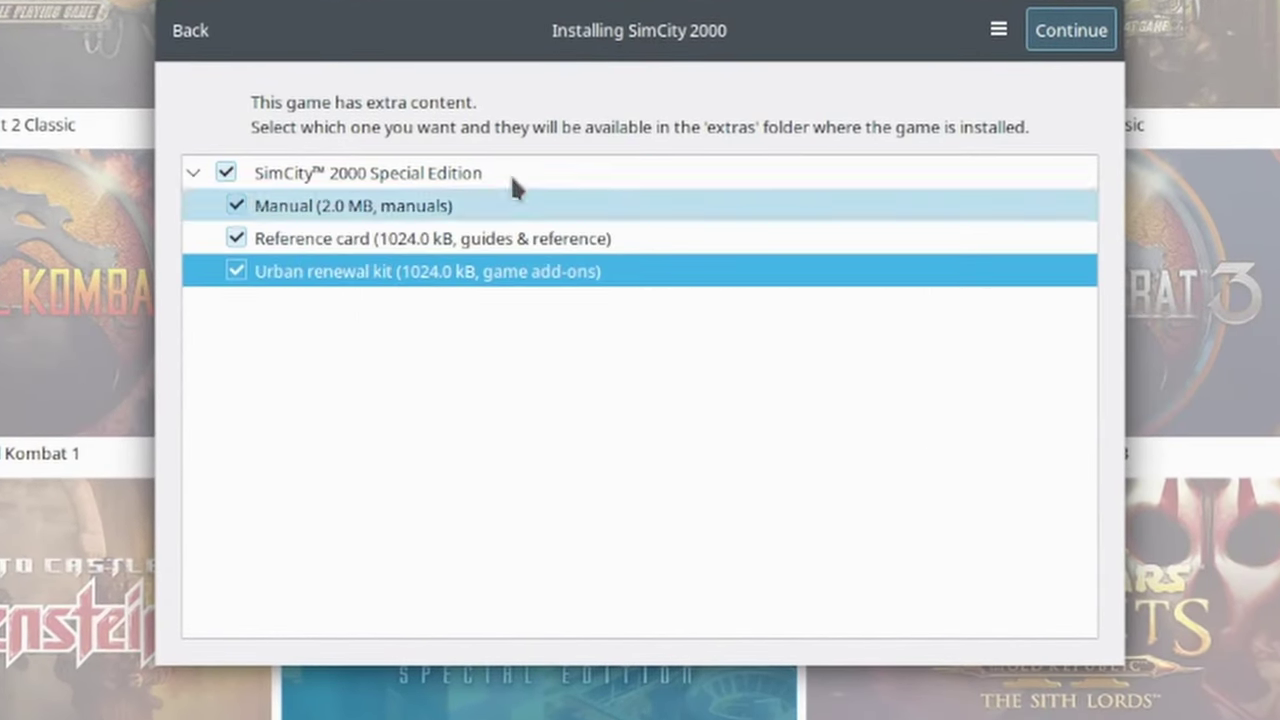
{"action": "left_click", "coordinate": [1072, 40]}
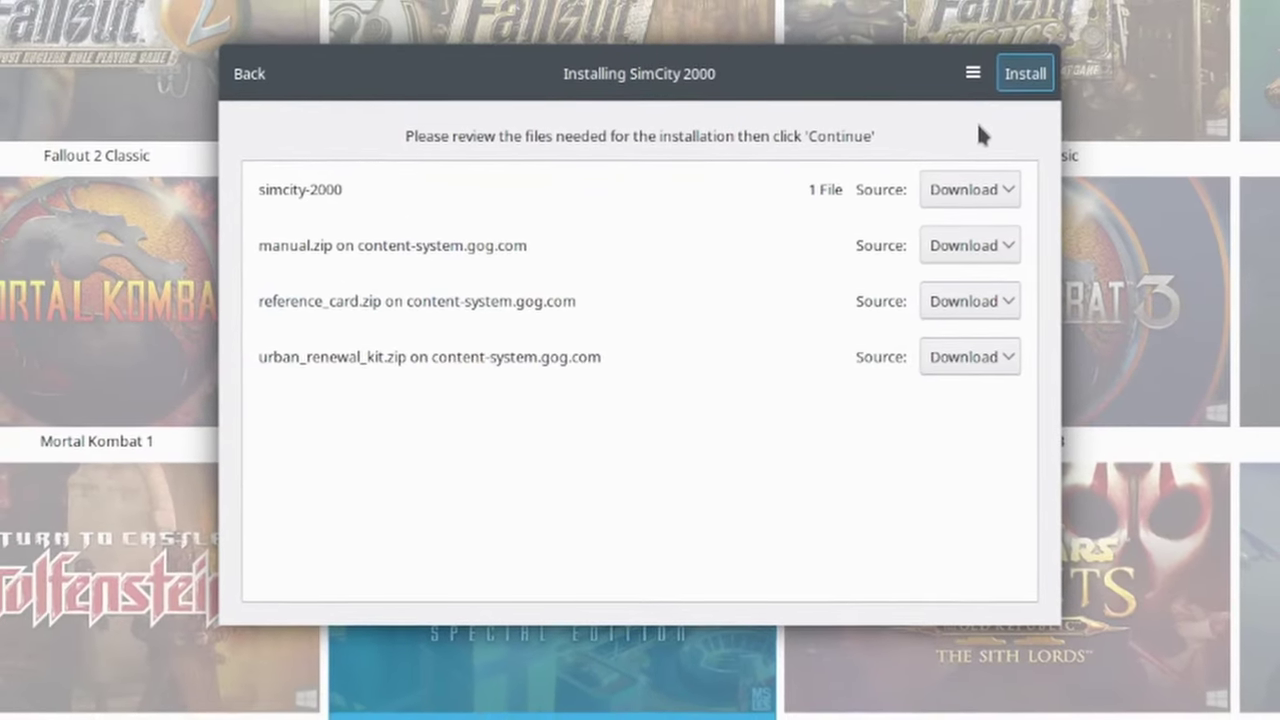
{"action": "left_click", "coordinate": [809, 234]}
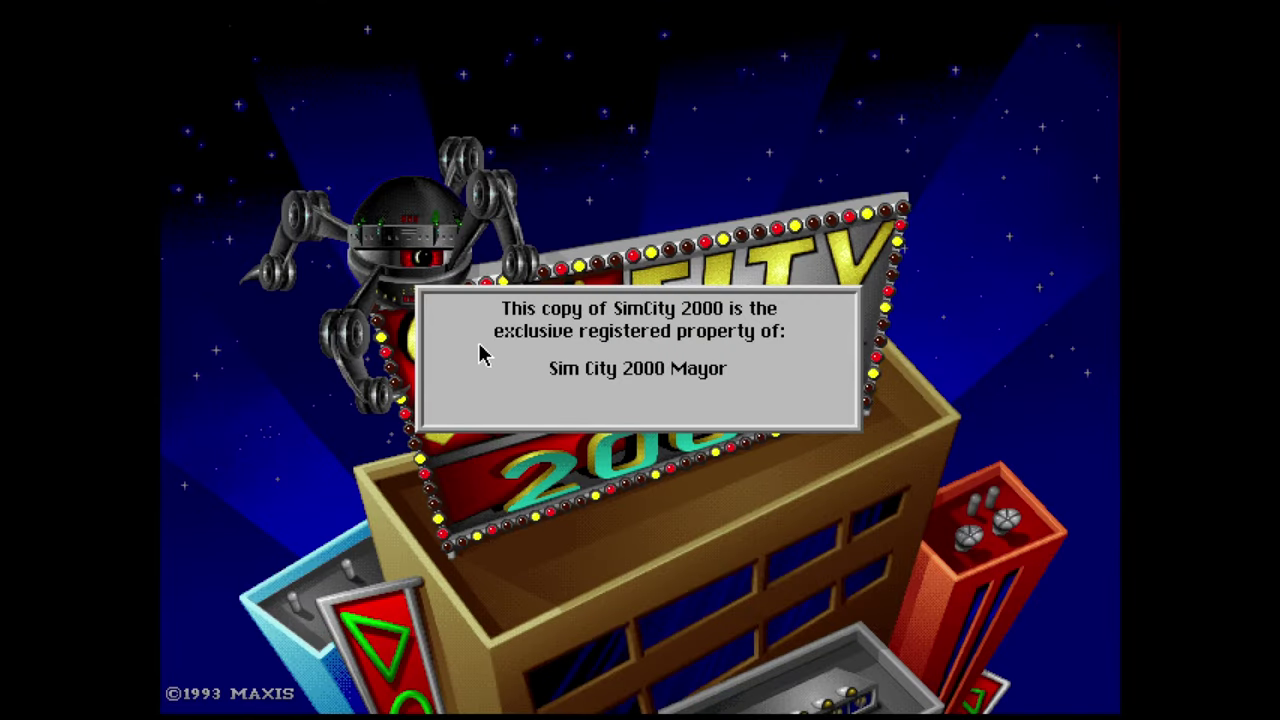
Start a new city named Byteville on Easy difficulty with the starting year 2000
{"action": "left_click", "coordinate": [478, 351]}
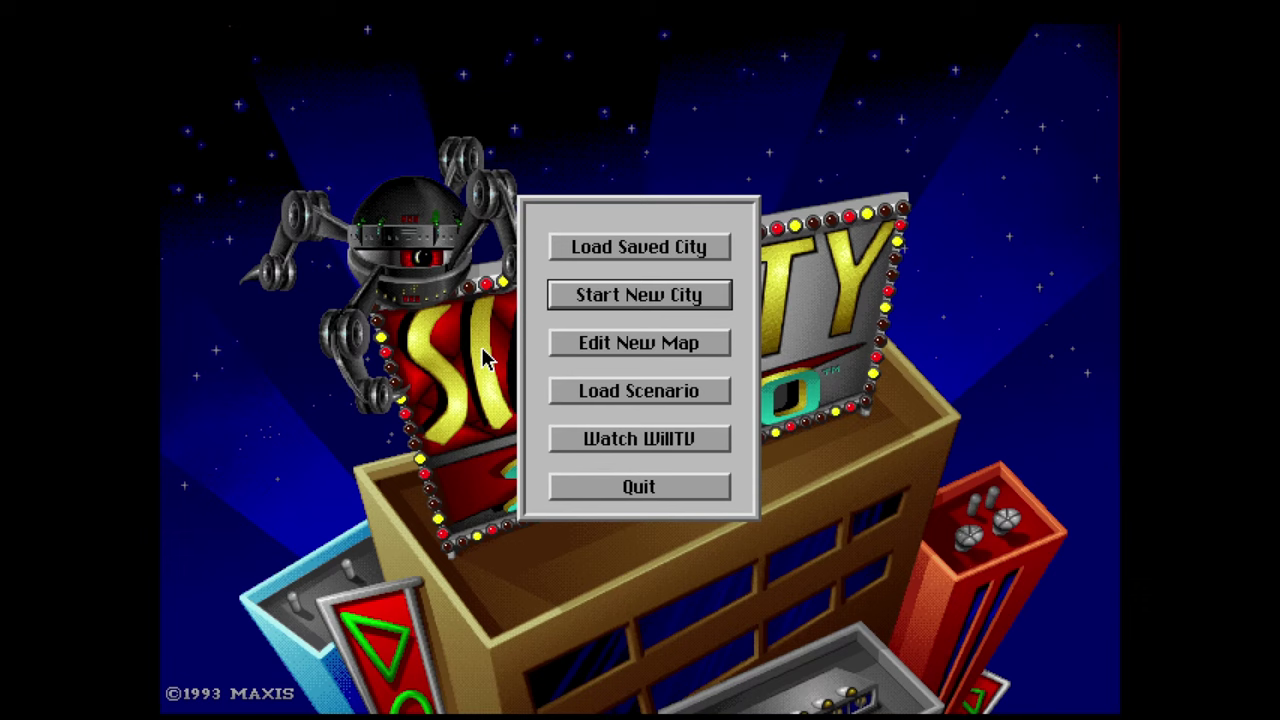
{"action": "left_click", "coordinate": [612, 304]}
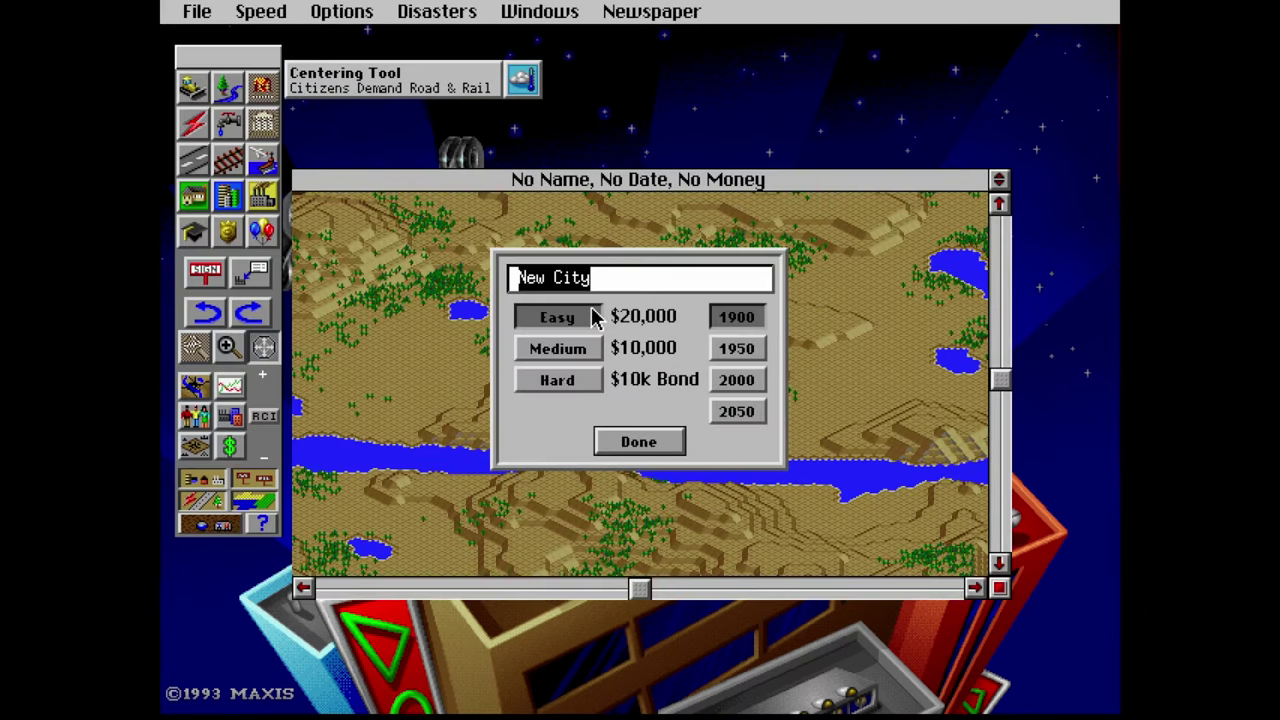
{"action": "type", "text": "Byteville"}
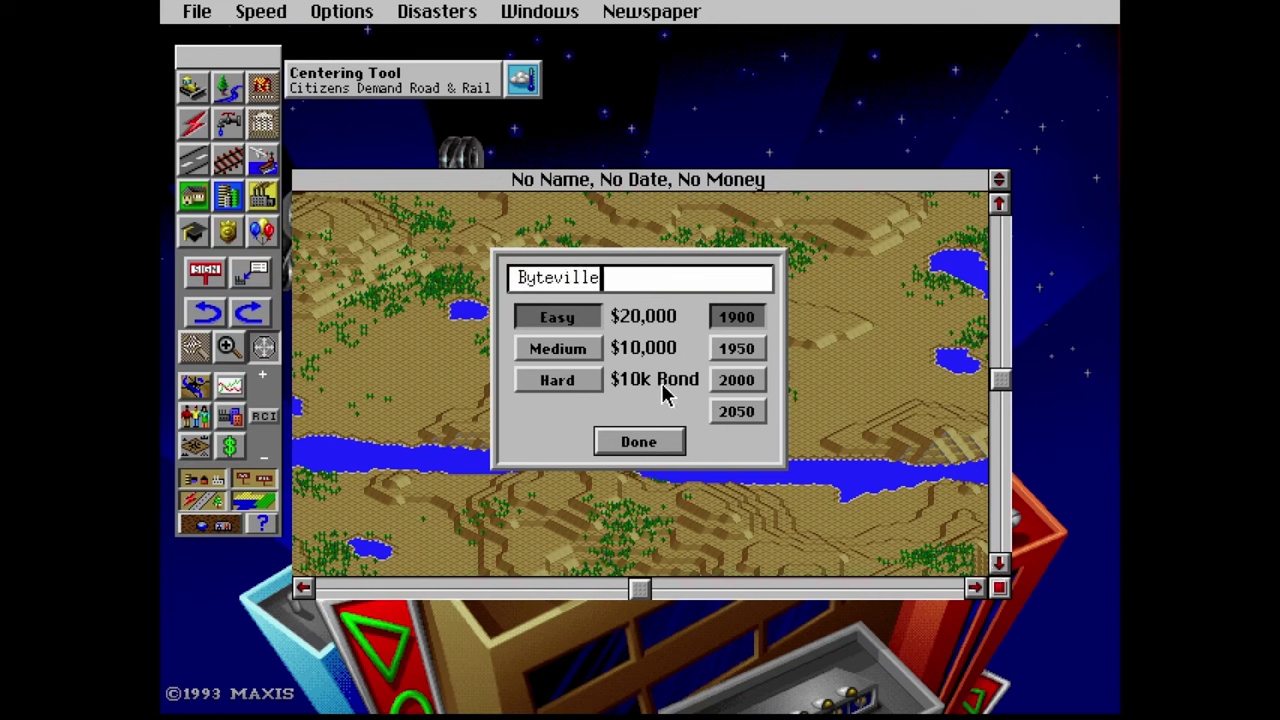
{"action": "left_click", "coordinate": [749, 357]}
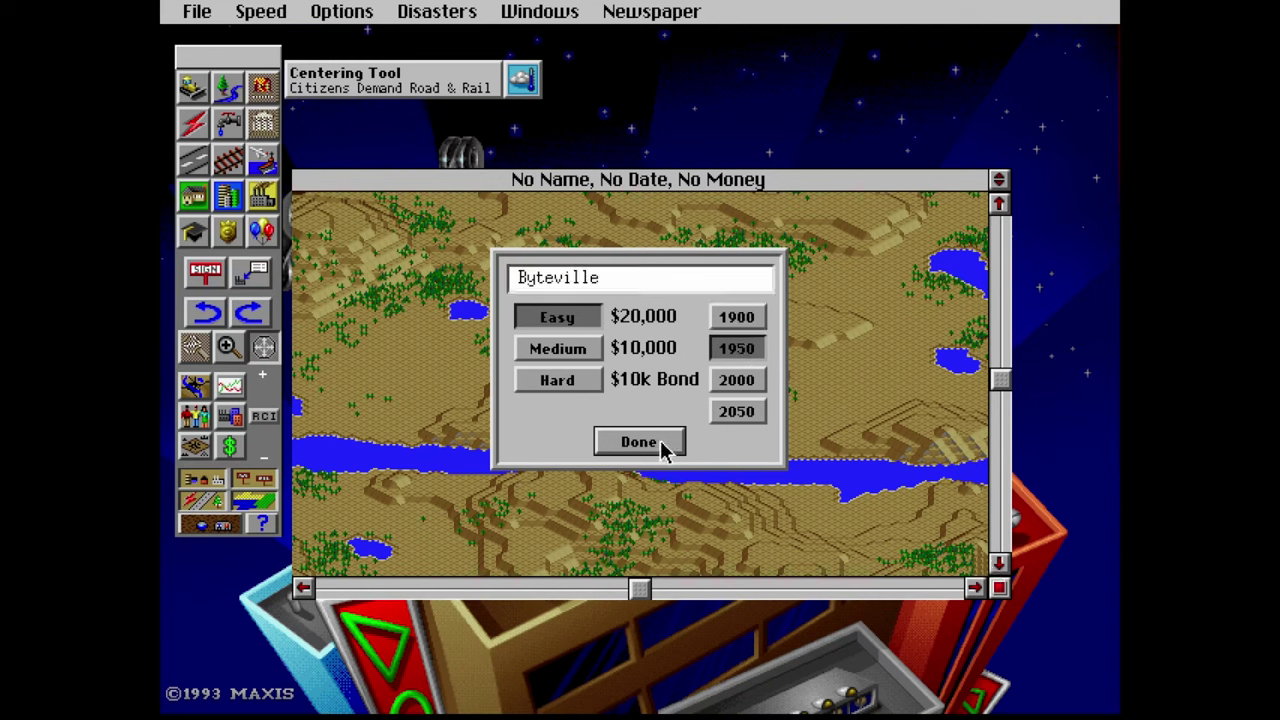
{"action": "left_click", "coordinate": [750, 384]}
{"action": "left_click", "coordinate": [640, 442]}
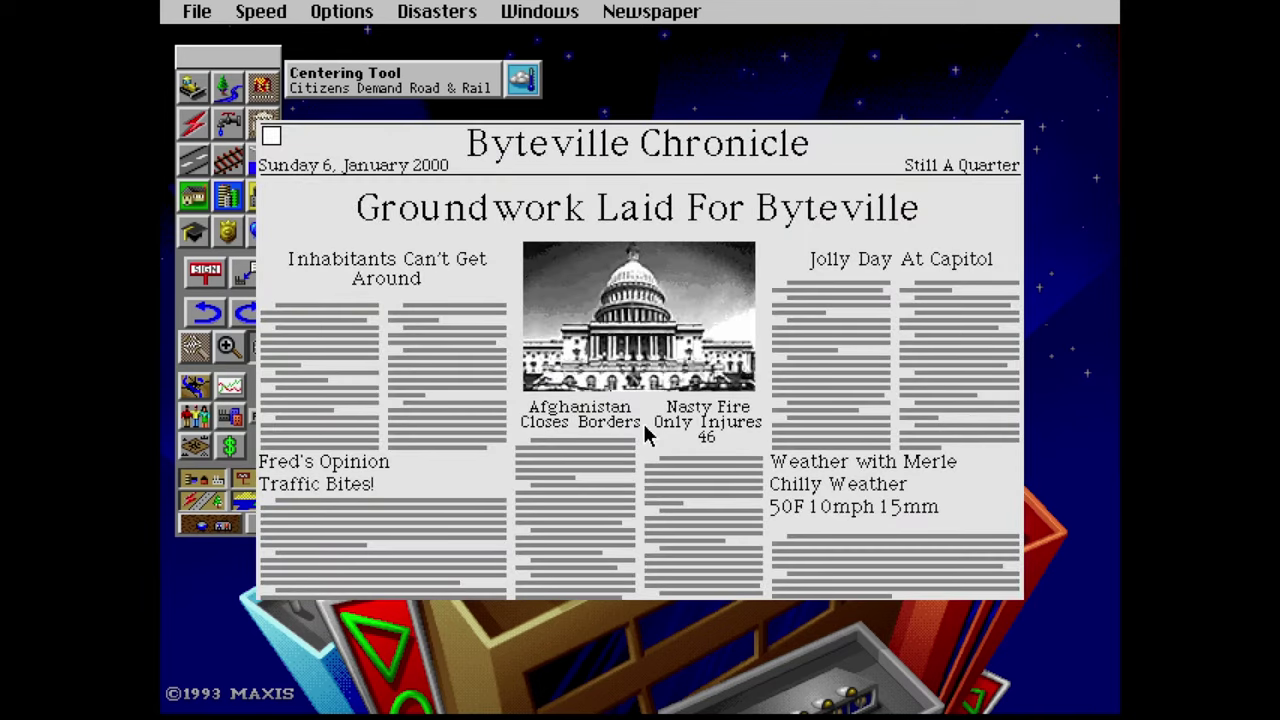
Read the lead story in the Byteville Chronicle and close the newspaper
{"action": "left_click", "coordinate": [594, 190]}
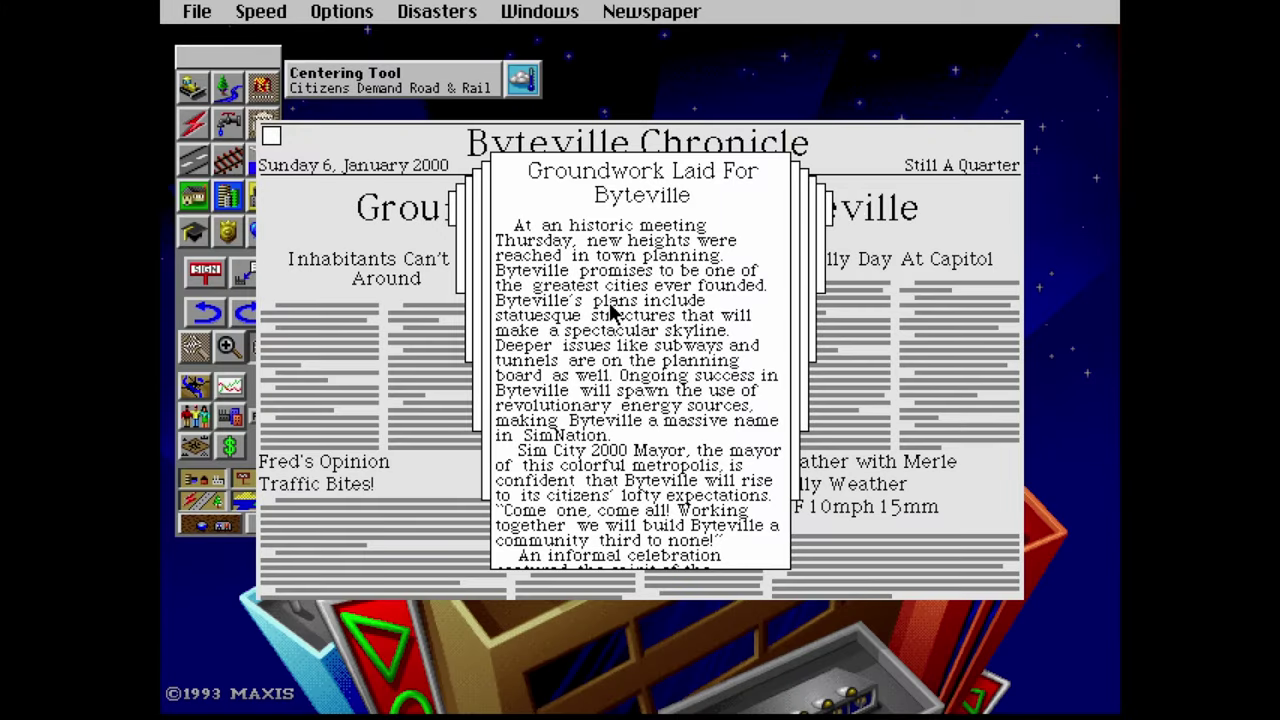
{"action": "left_click", "coordinate": [738, 384]}
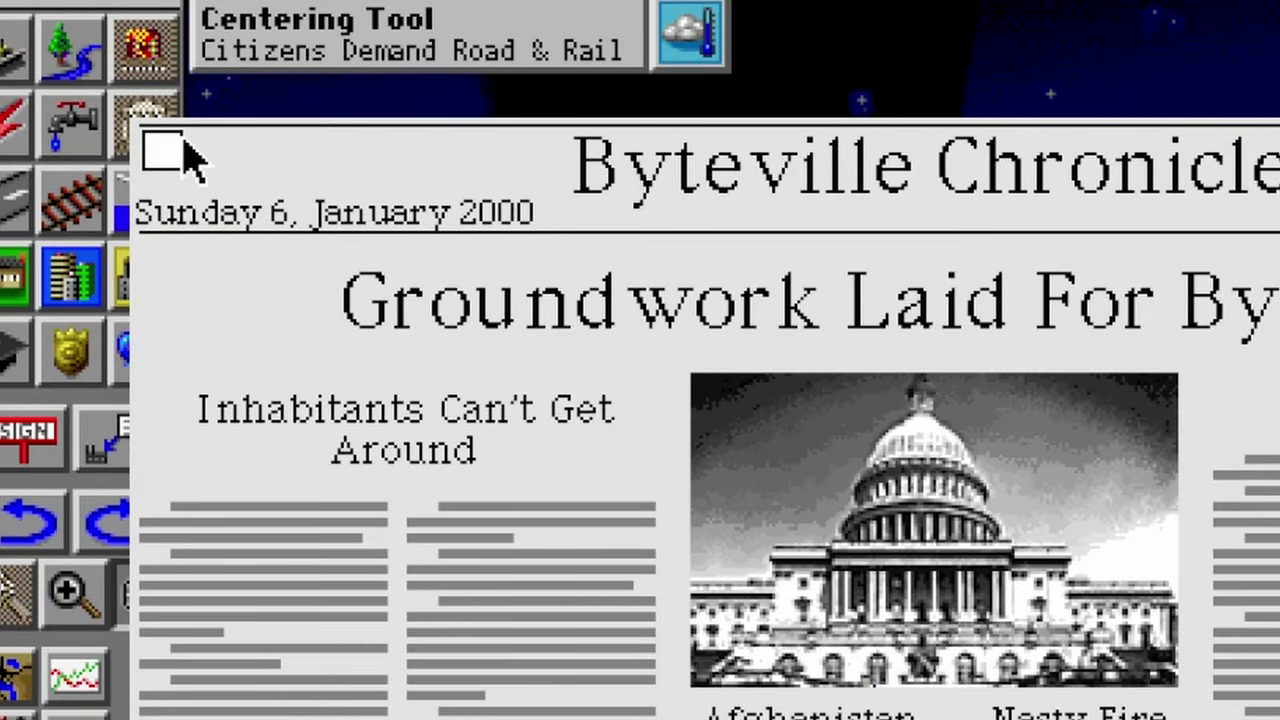
{"action": "left_click", "coordinate": [272, 138]}
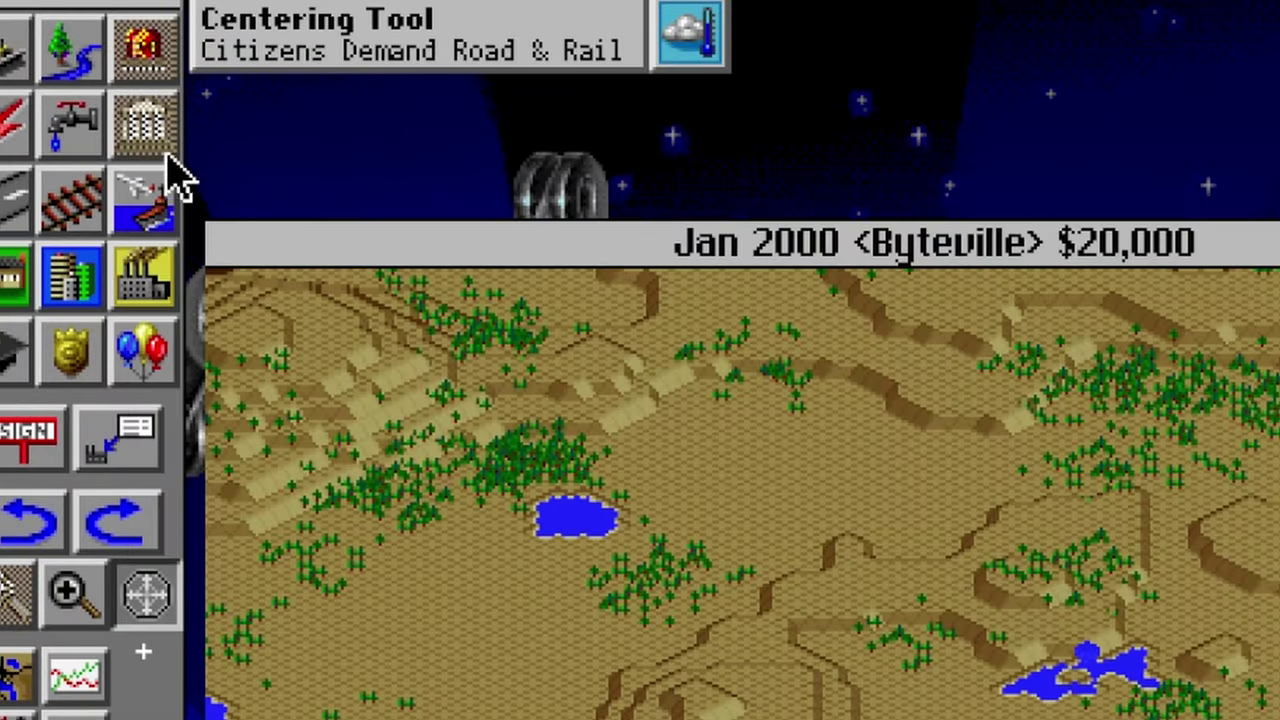
Level the raised hill on the plain west of the lakes with the Level Terrain tool
{"action": "left_click_drag", "start_coordinate": [637, 597], "coordinate": [612, 603]}
{"action": "left_click_drag", "start_coordinate": [1000, 381], "coordinate": [1003, 330]}
{"action": "left_click_drag", "start_coordinate": [617, 589], "coordinate": [672, 589]}
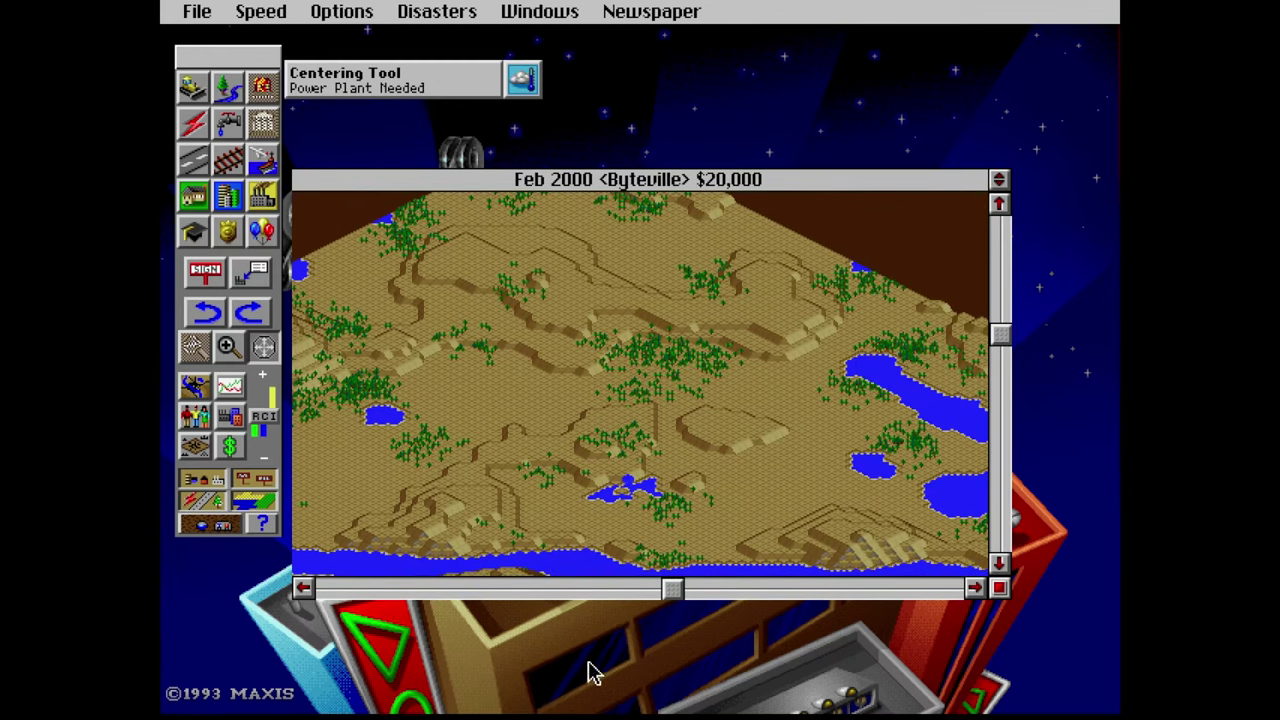
{"action": "left_click", "coordinate": [927, 474]}
{"action": "left_click", "coordinate": [188, 86]}
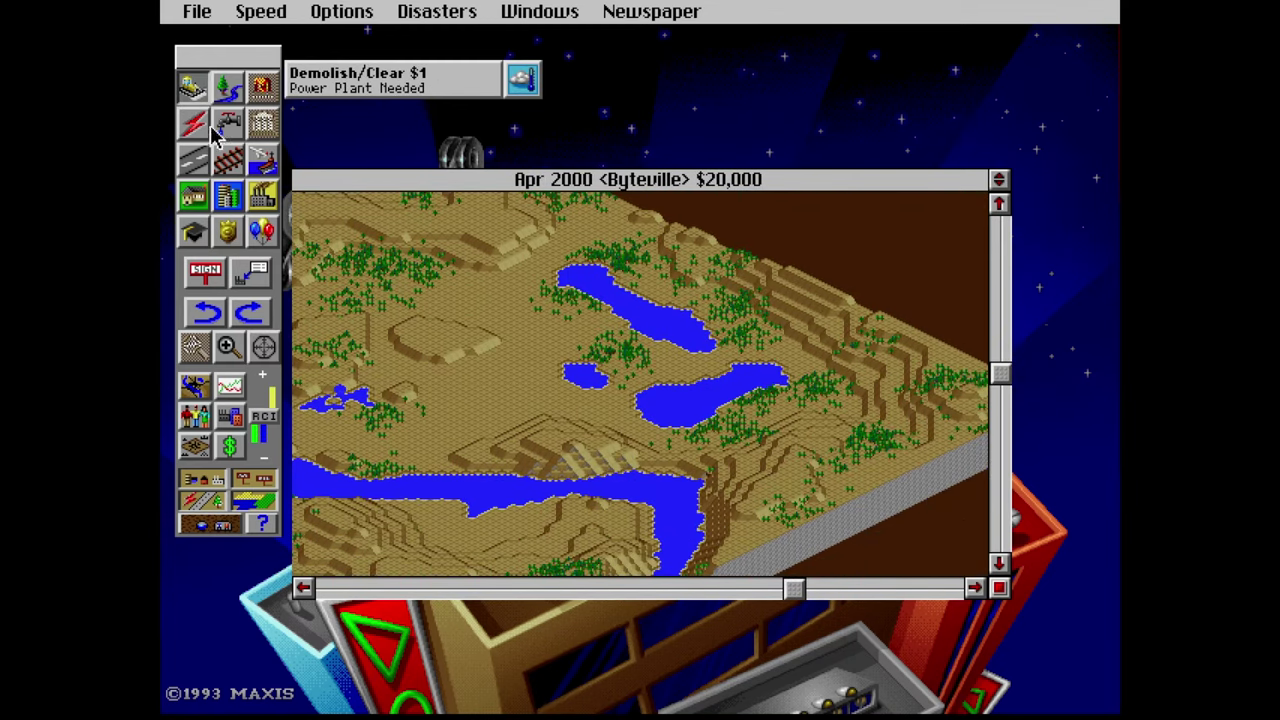
{"action": "left_click_drag", "start_coordinate": [388, 314], "coordinate": [495, 348]}
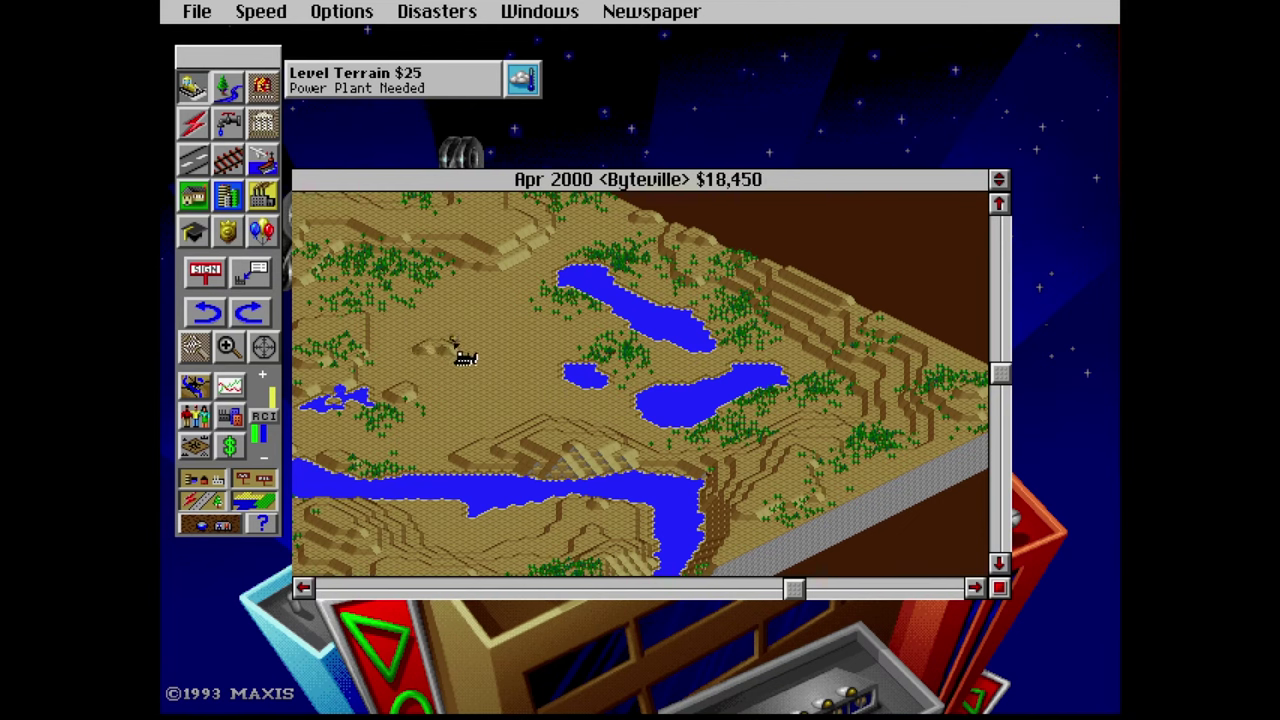
{"action": "mouse_move", "coordinate": [562, 290]}
{"action": "left_mouse_down"}
{"action": "mouse_move", "coordinate": [591, 288]}
{"action": "mouse_move", "coordinate": [470, 300]}
{"action": "mouse_move", "coordinate": [574, 284]}
{"action": "mouse_move", "coordinate": [495, 312]}
{"action": "left_mouse_up"}
Level a spot near the map edge north of the long lake and place a solar power plant there
{"action": "left_click", "coordinate": [233, 346]}
{"action": "left_click", "coordinate": [997, 206]}
{"action": "left_click", "coordinate": [1001, 208]}
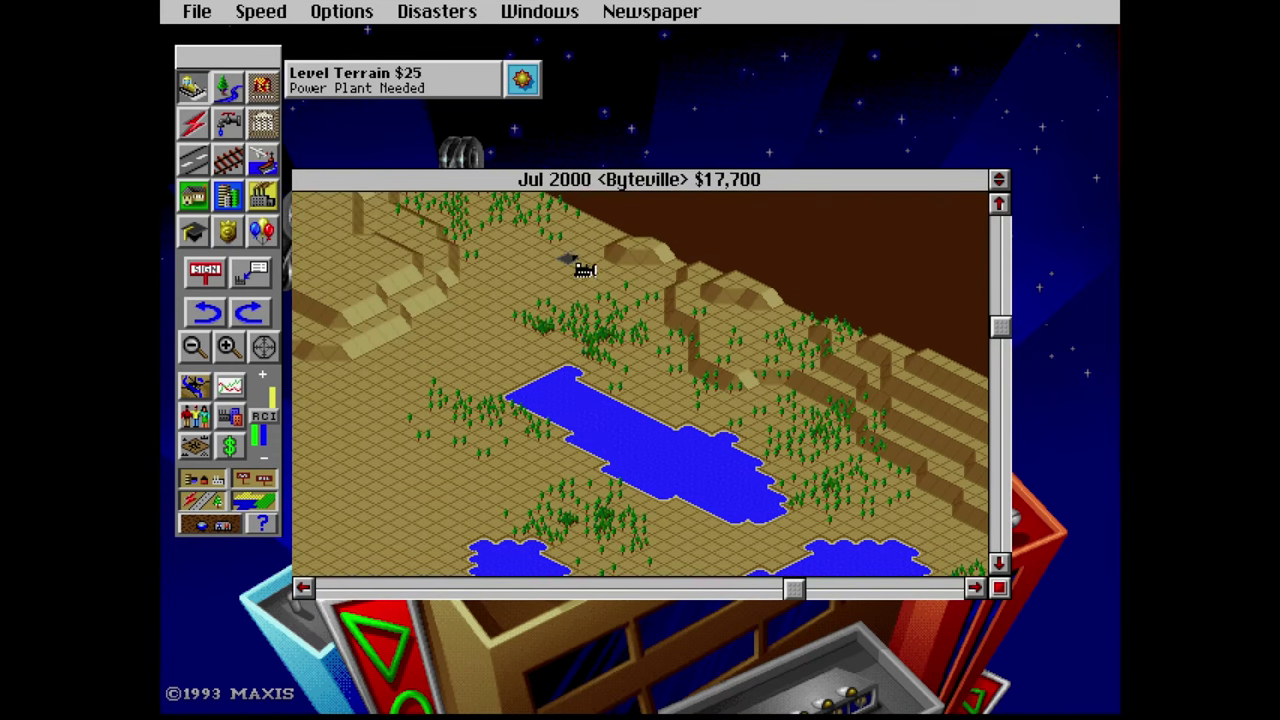
{"action": "left_click_drag", "start_coordinate": [580, 265], "coordinate": [690, 278]}
{"action": "left_click", "coordinate": [197, 130]}
{"action": "left_click_drag", "start_coordinate": [195, 122], "coordinate": [229, 165]}
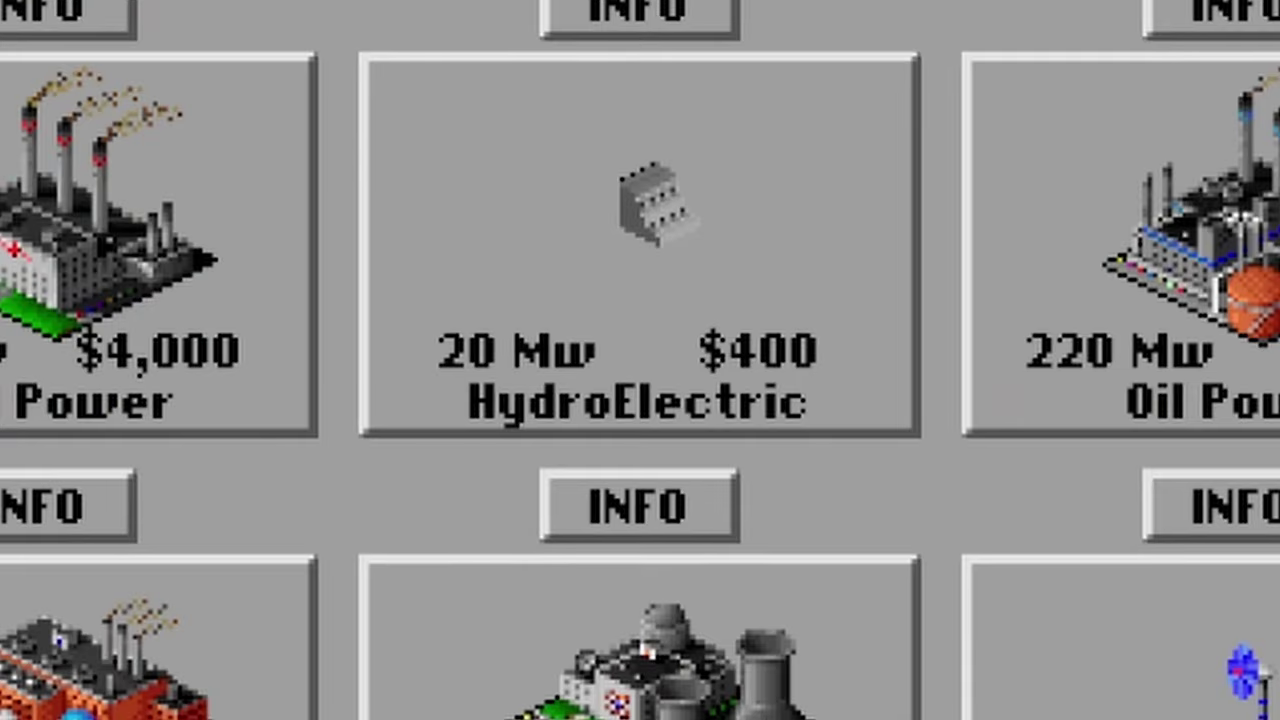
{"action": "left_click", "coordinate": [571, 51]}
{"action": "left_click", "coordinate": [480, 265]}
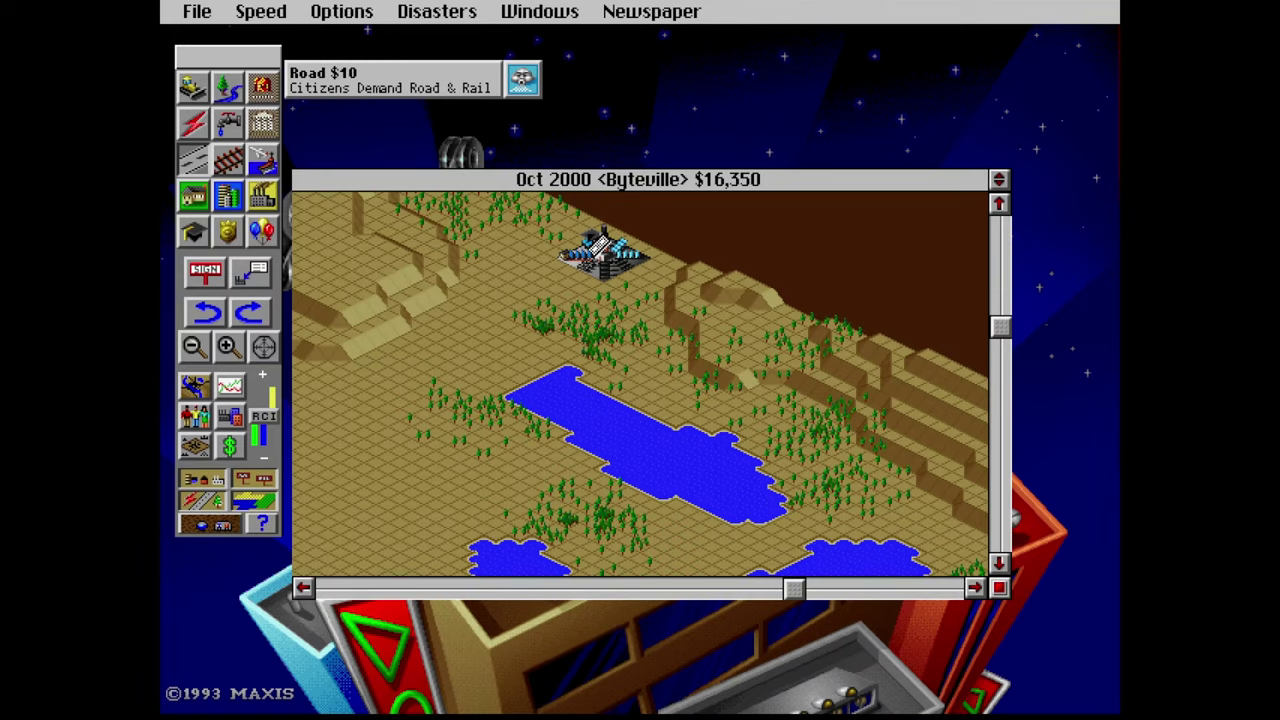
Run a power line from the solar plant southwest toward the flat plain
{"action": "left_click", "coordinate": [193, 122]}
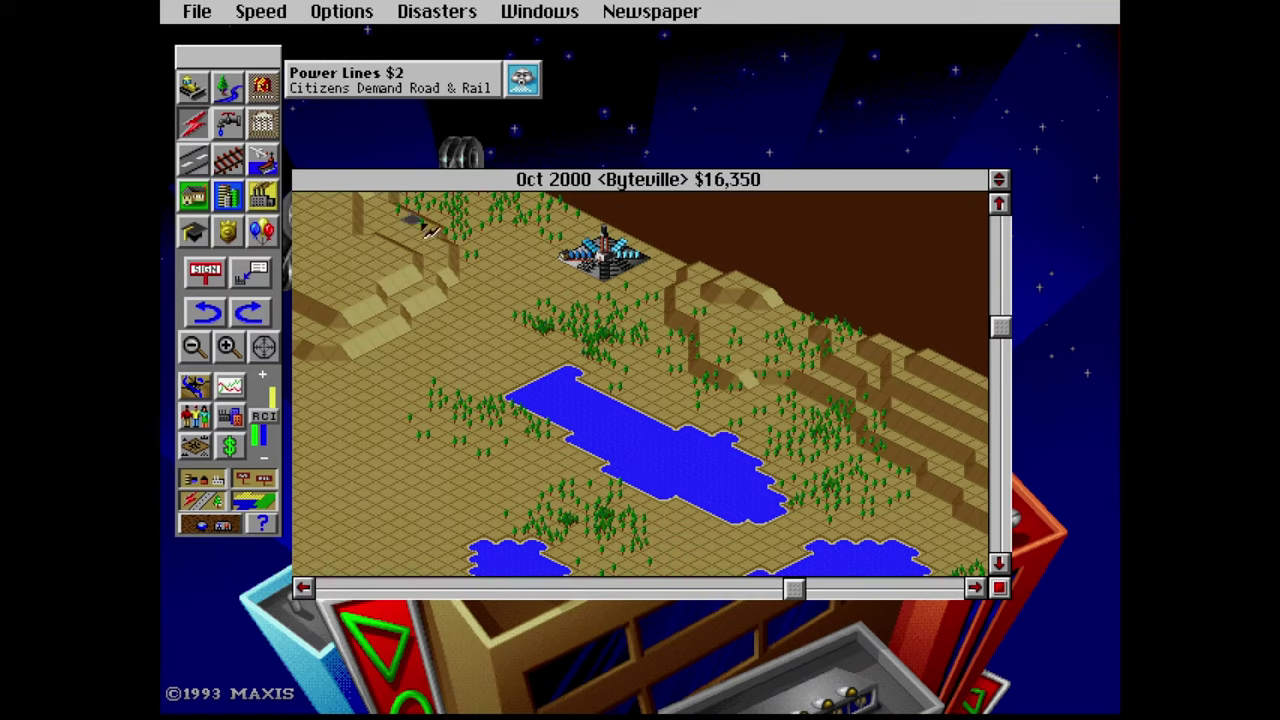
{"action": "left_click_drag", "start_coordinate": [590, 255], "coordinate": [423, 338]}
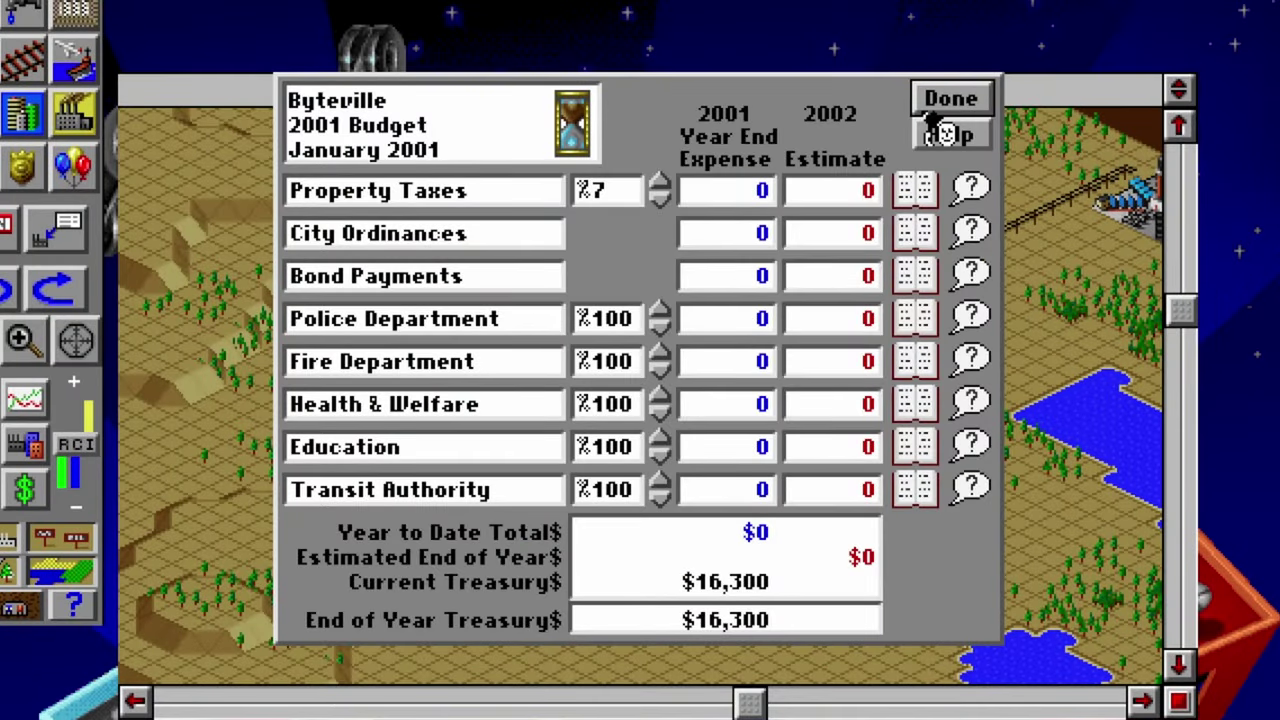
Dismiss the 2001 year-end budget and pause the simulation
{"action": "left_click", "coordinate": [835, 193]}
{"action": "left_click", "coordinate": [260, 12]}
{"action": "left_click", "coordinate": [262, 35]}
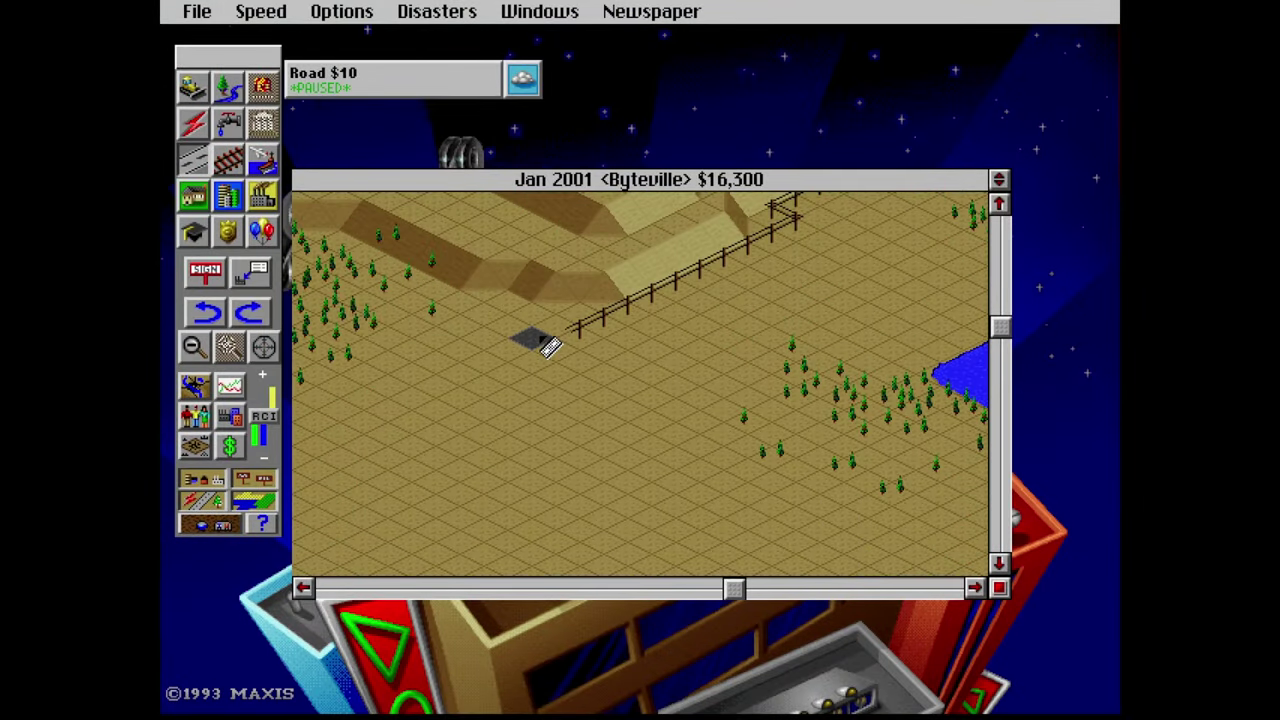
Lay parallel connected roads near the end of the power line to form the first city blocks
{"action": "left_click_drag", "start_coordinate": [543, 343], "coordinate": [831, 486]}
{"action": "left_click_drag", "start_coordinate": [535, 350], "coordinate": [468, 377]}
{"action": "left_click_drag", "start_coordinate": [686, 452], "coordinate": [446, 323]}
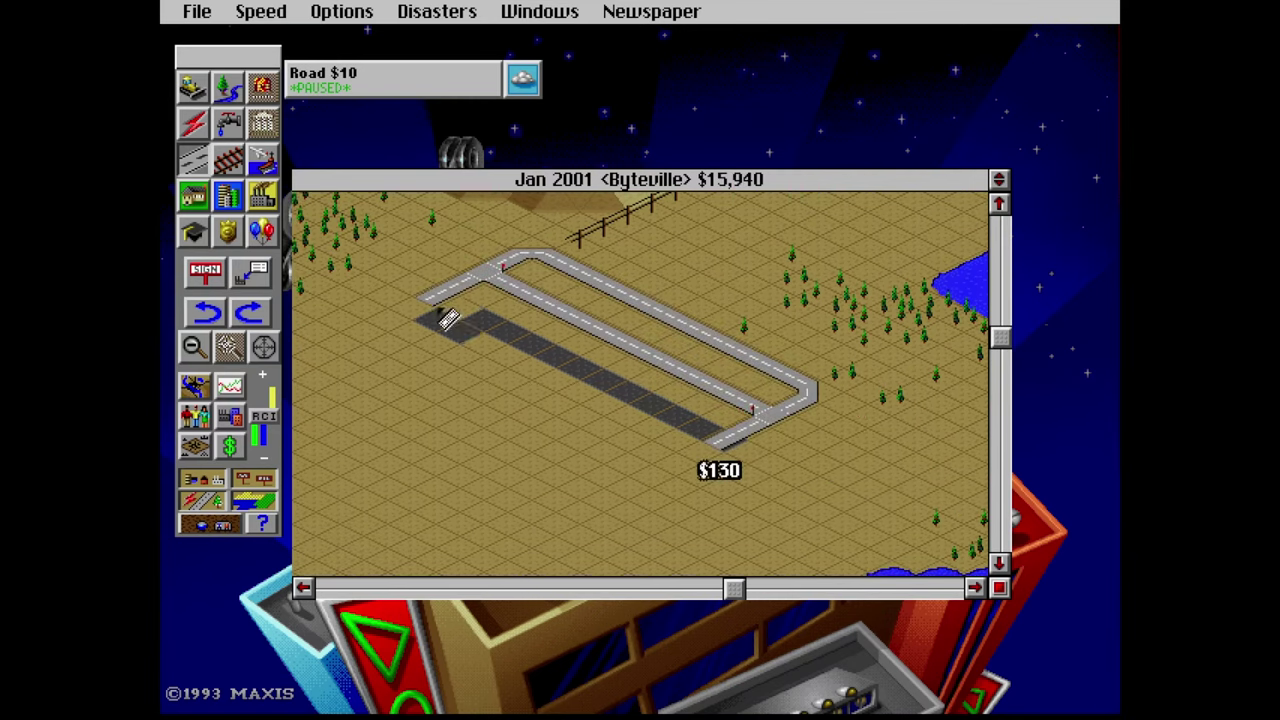
Zone the blocks between the roads as residential and place a Big Park in the middle of the southwestern row
{"action": "left_click_drag", "start_coordinate": [193, 197], "coordinate": [194, 206]}
{"action": "left_click_drag", "start_coordinate": [194, 206], "coordinate": [262, 214]}
{"action": "left_click_drag", "start_coordinate": [260, 234], "coordinate": [300, 269]}
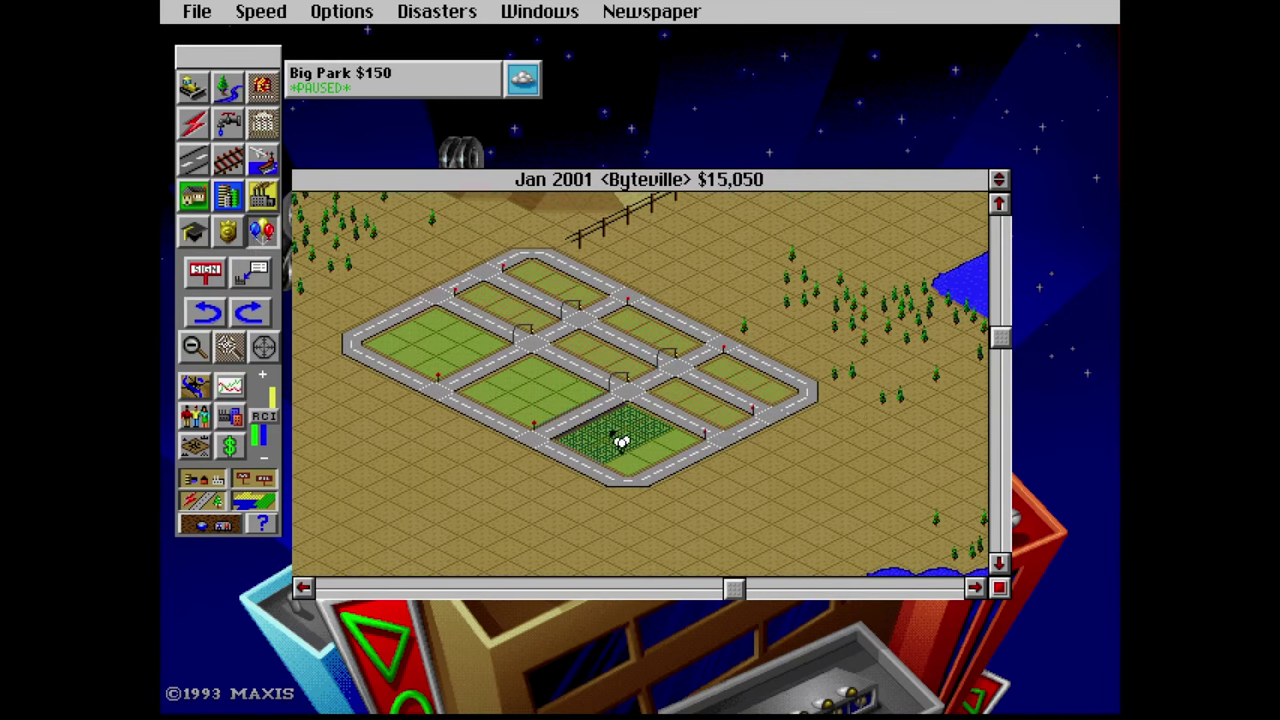
{"action": "left_click", "coordinate": [533, 390]}
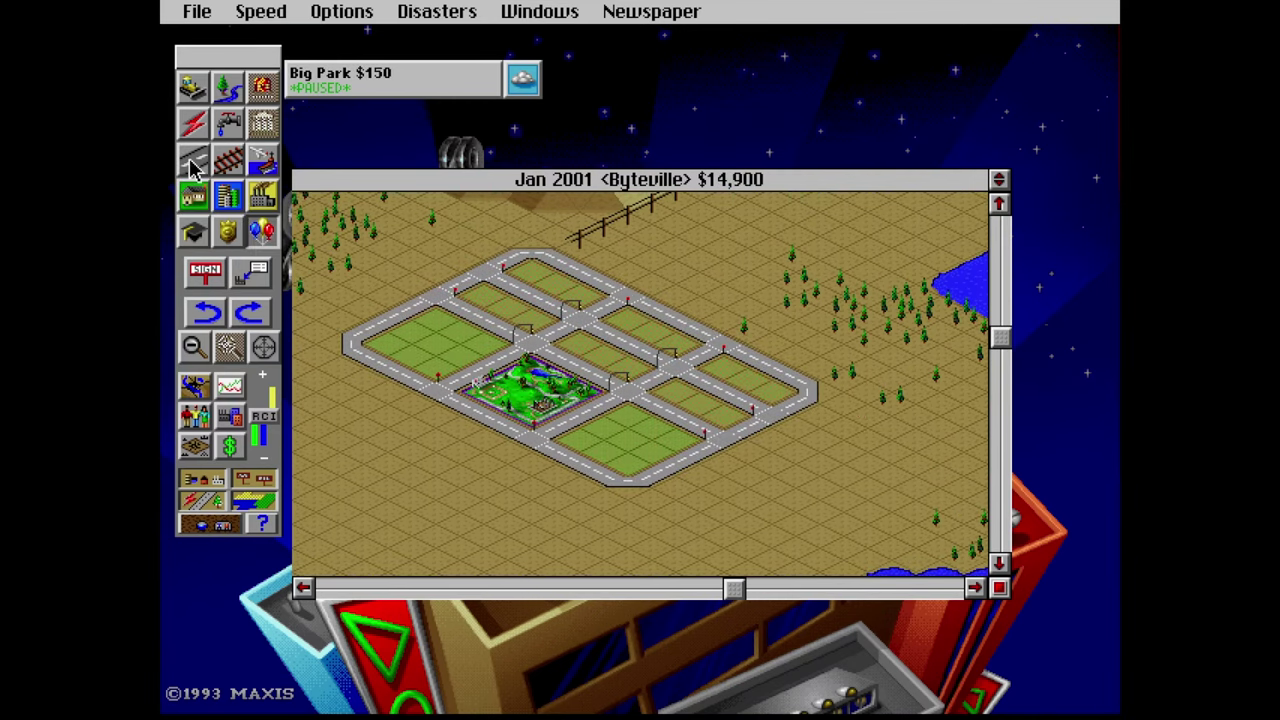
Run power lines along the northwestern side of the road grid and through the zoned blocks
{"action": "left_click", "coordinate": [193, 122]}
{"action": "left_click_drag", "start_coordinate": [545, 257], "coordinate": [390, 338]}
{"action": "left_click_drag", "start_coordinate": [573, 311], "coordinate": [470, 290]}
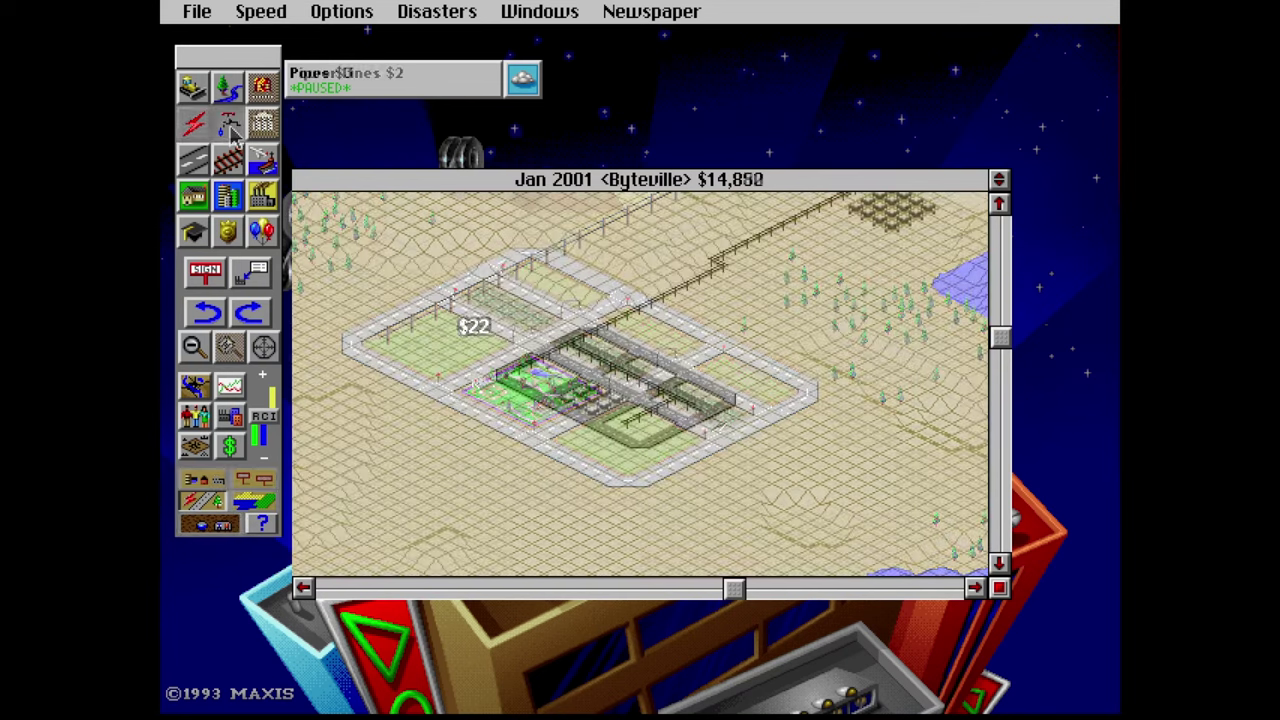
Lay a water pipe from the pumps southwest of the city to the residential blocks and the Big Park
{"action": "left_click_drag", "start_coordinate": [228, 123], "coordinate": [256, 167]}
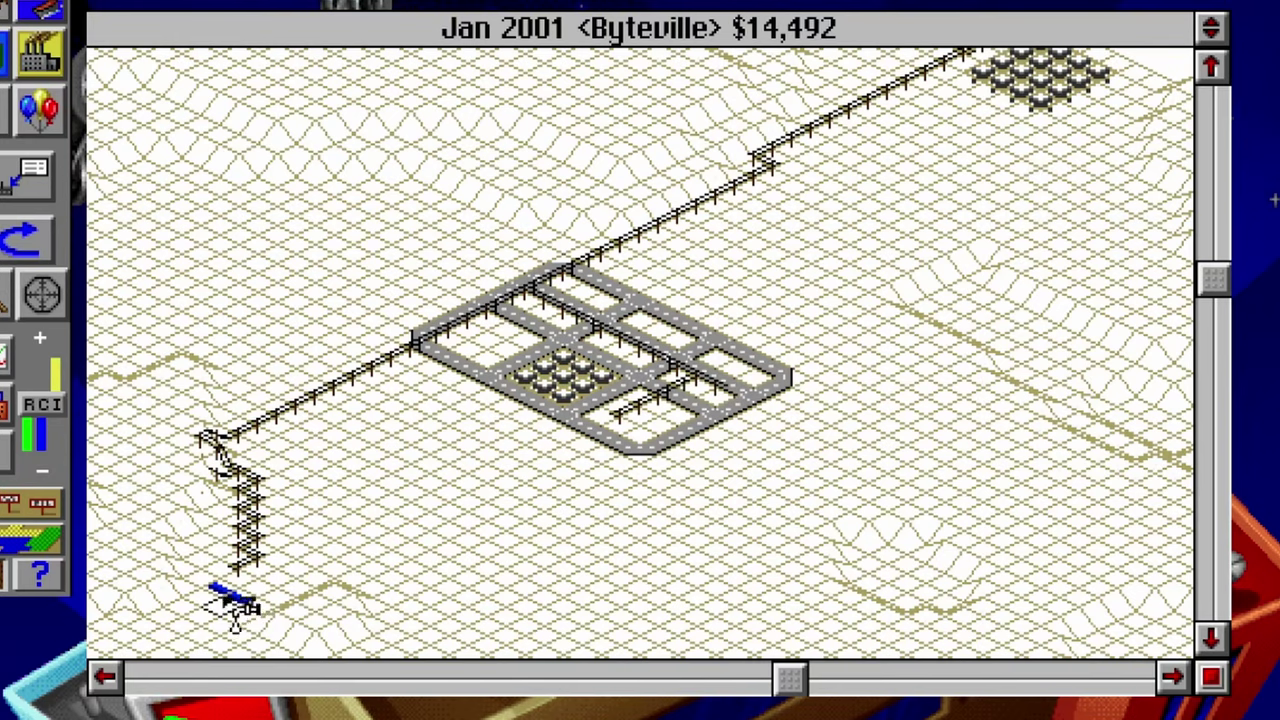
{"action": "left_click_drag", "start_coordinate": [383, 541], "coordinate": [732, 383]}
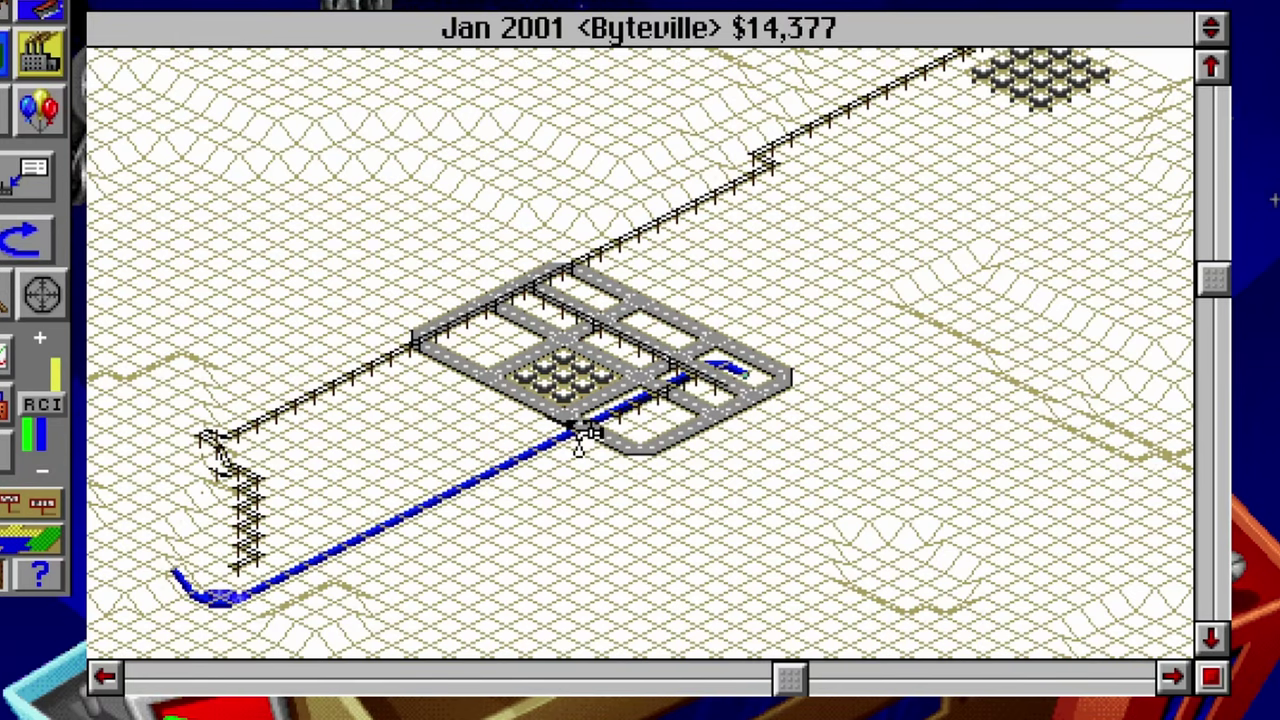
{"action": "left_click_drag", "start_coordinate": [586, 432], "coordinate": [678, 383]}
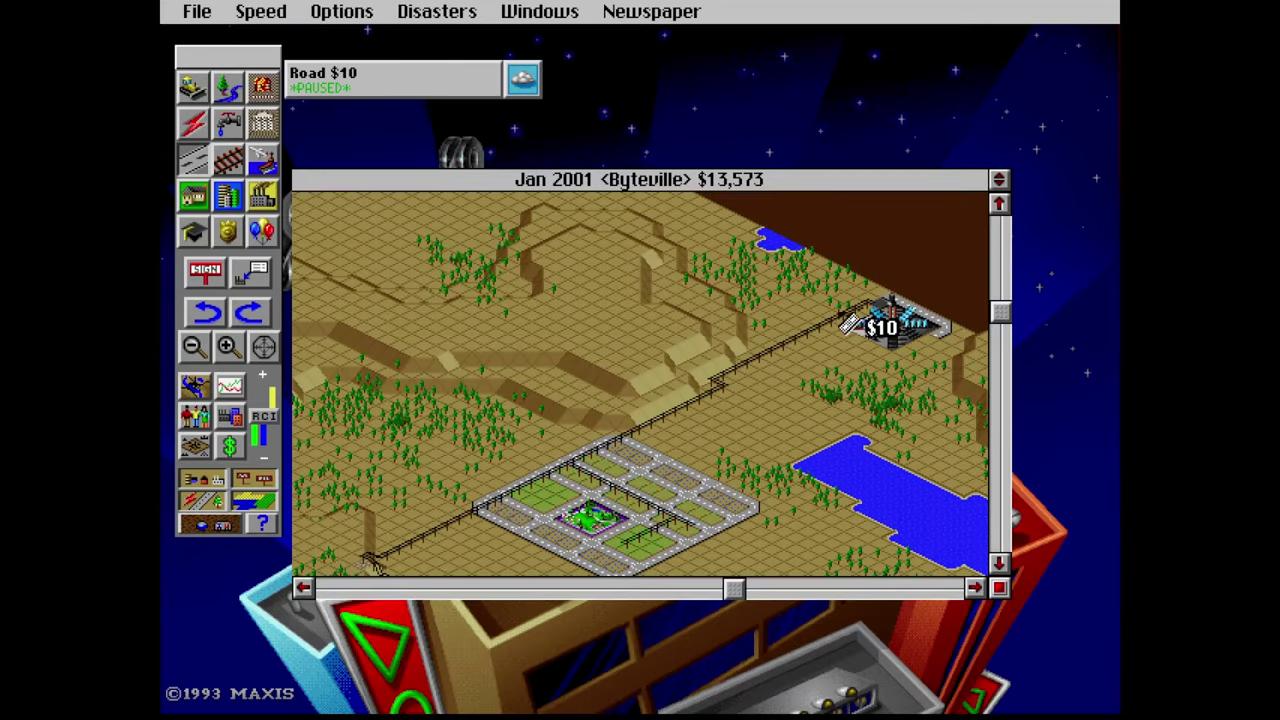
Surround the solar power plant with roads, bulldozing the obstructing tiles at its western corner and completing the road there
{"action": "left_click_drag", "start_coordinate": [849, 324], "coordinate": [882, 332]}
{"action": "mouse_move", "coordinate": [942, 338]}
{"action": "left_mouse_down"}
{"action": "mouse_move", "coordinate": [905, 362]}
{"action": "mouse_move", "coordinate": [836, 338]}
{"action": "left_mouse_up"}
{"action": "left_click", "coordinate": [908, 365]}
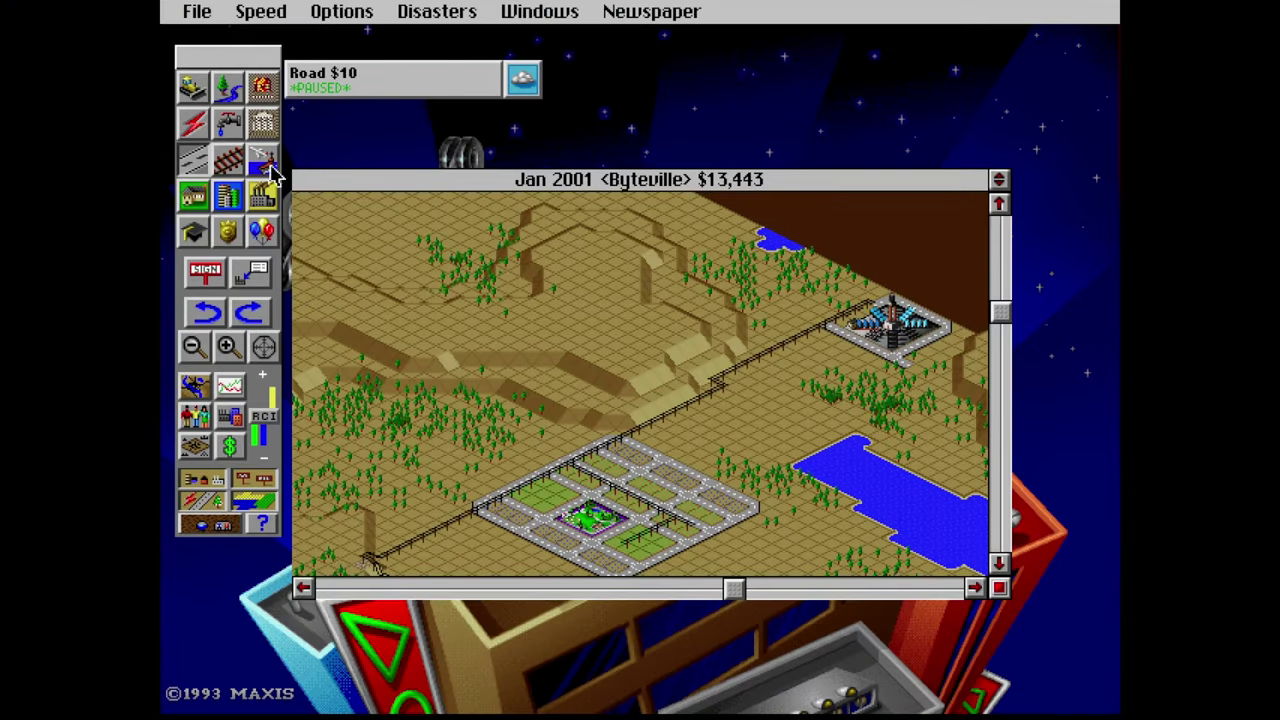
{"action": "left_click", "coordinate": [208, 88]}
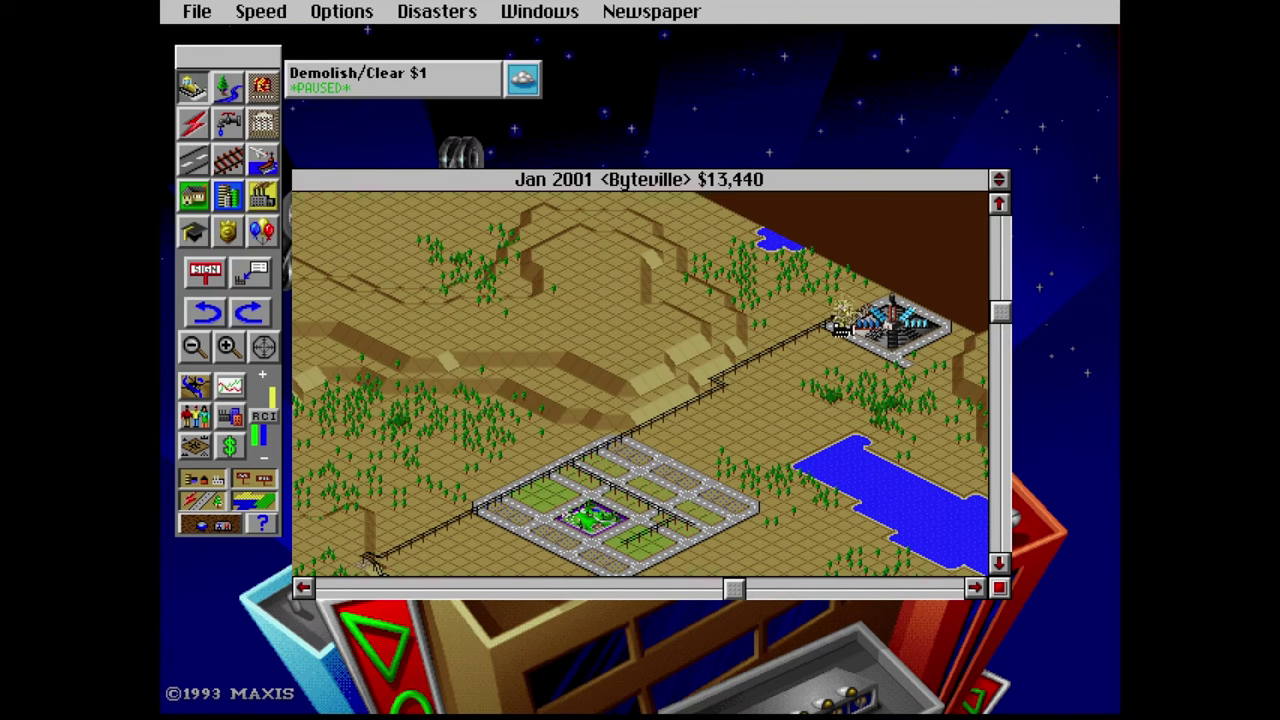
{"action": "left_click", "coordinate": [183, 164]}
{"action": "left_click_drag", "start_coordinate": [835, 346], "coordinate": [832, 340]}
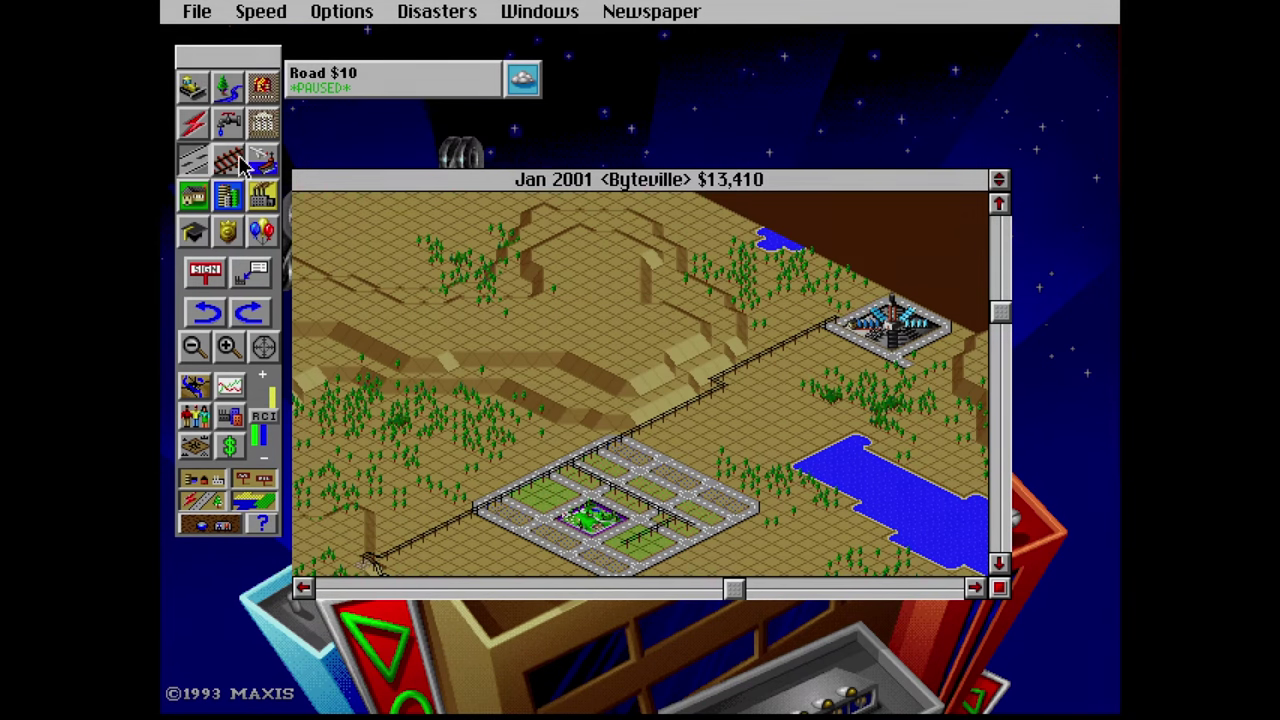
{"action": "left_click", "coordinate": [890, 312]}
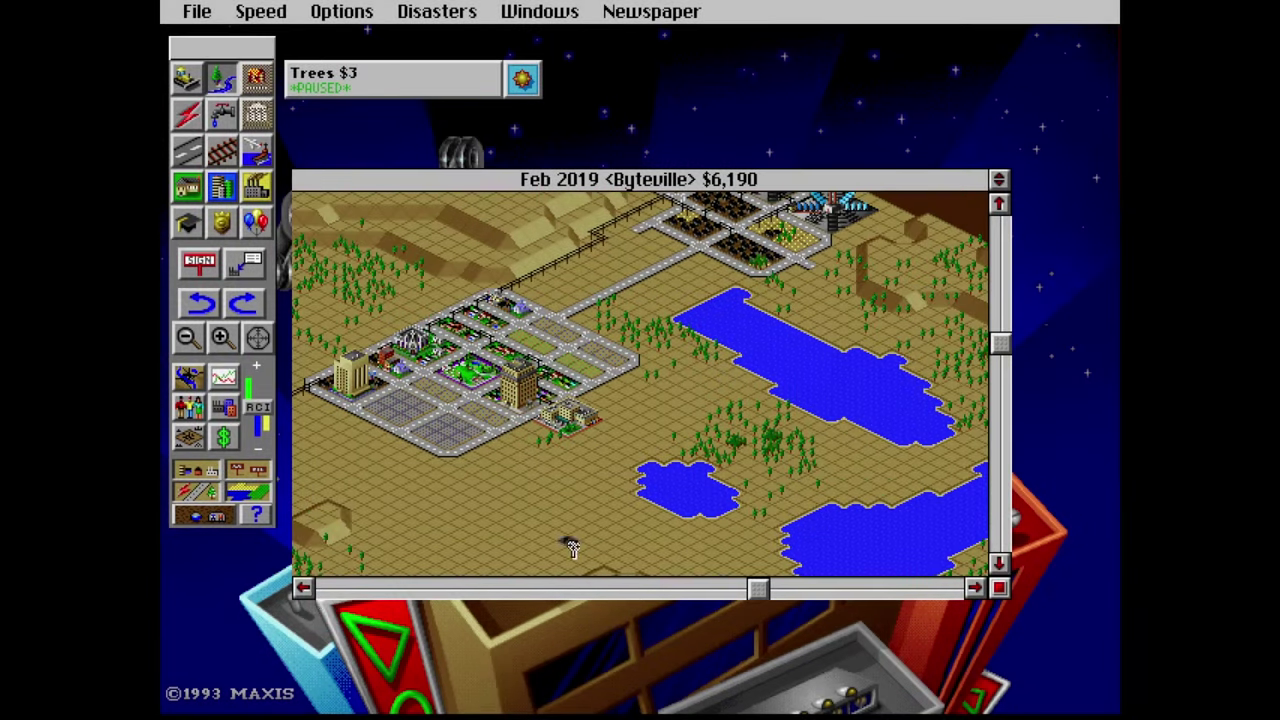
Extend a road southeast from the city grid toward the small lake and clear stray tiles near its end
{"action": "key", "text": "r"}
{"action": "left_click_drag", "start_coordinate": [575, 418], "coordinate": [662, 455]}
{"action": "key", "text": "b"}
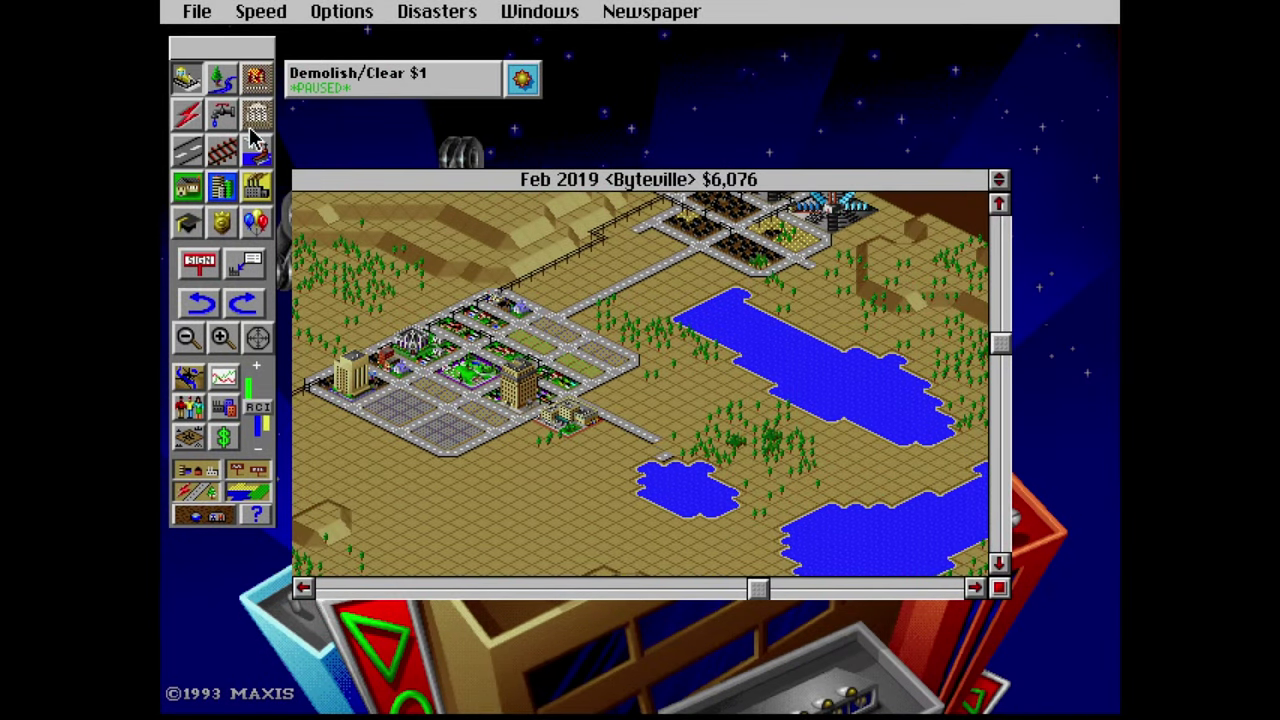
{"action": "key", "text": "r"}
{"action": "left_click", "coordinate": [665, 457]}
{"action": "mouse_move", "coordinate": [642, 458]}
{"action": "left_mouse_down"}
{"action": "mouse_move", "coordinate": [660, 474]}
{"action": "mouse_move", "coordinate": [638, 456]}
{"action": "left_mouse_up"}
{"action": "left_click", "coordinate": [680, 278]}
{"action": "left_click", "coordinate": [661, 458], "text": "ctrl"}
{"action": "left_click", "coordinate": [671, 451], "text": "ctrl"}
Enclose three new blocks with roads northwest of the small lake and zone them as dense residential
{"action": "left_click", "coordinate": [184, 152]}
{"action": "left_click_drag", "start_coordinate": [534, 426], "coordinate": [728, 414]}
{"action": "left_click_drag", "start_coordinate": [586, 442], "coordinate": [566, 490]}
{"action": "left_click_drag", "start_coordinate": [618, 468], "coordinate": [568, 491]}
{"action": "left_click_drag", "start_coordinate": [187, 187], "coordinate": [210, 230]}
{"action": "left_click_drag", "start_coordinate": [492, 443], "coordinate": [622, 446]}
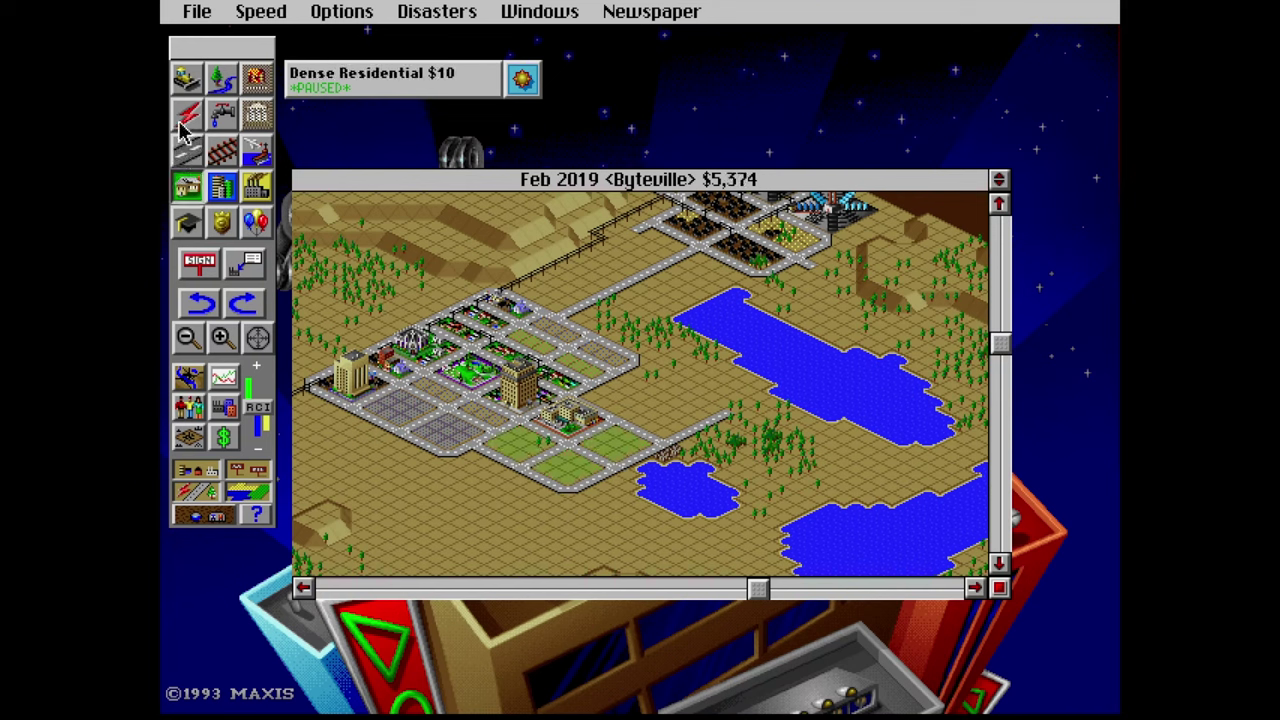
Zone the area northeast of the dense blocks as light residential and run a road along its northeastern edge
{"action": "left_click_drag", "start_coordinate": [187, 187], "coordinate": [242, 200]}
{"action": "left_click_drag", "start_coordinate": [592, 398], "coordinate": [682, 444]}
{"action": "left_click_drag", "start_coordinate": [630, 380], "coordinate": [602, 384]}
{"action": "left_click", "coordinate": [187, 151]}
{"action": "left_click_drag", "start_coordinate": [632, 362], "coordinate": [750, 420]}
Bulldoze the stray tiles beside the small lake and apply light residential zoning along the new area's southeastern edge
{"action": "left_click", "coordinate": [198, 74]}
{"action": "left_click", "coordinate": [664, 456]}
{"action": "left_click", "coordinate": [674, 462]}
{"action": "left_click_drag", "start_coordinate": [196, 188], "coordinate": [199, 192]}
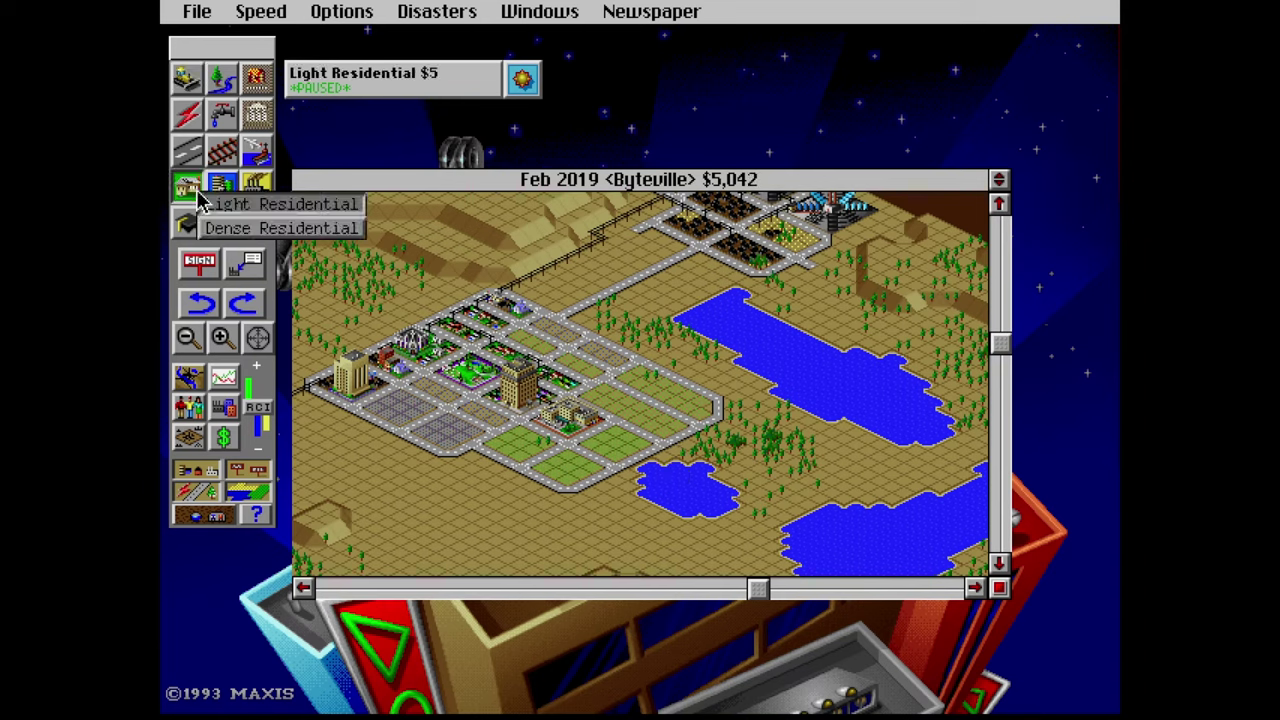
{"action": "left_click_drag", "start_coordinate": [654, 456], "coordinate": [724, 426]}
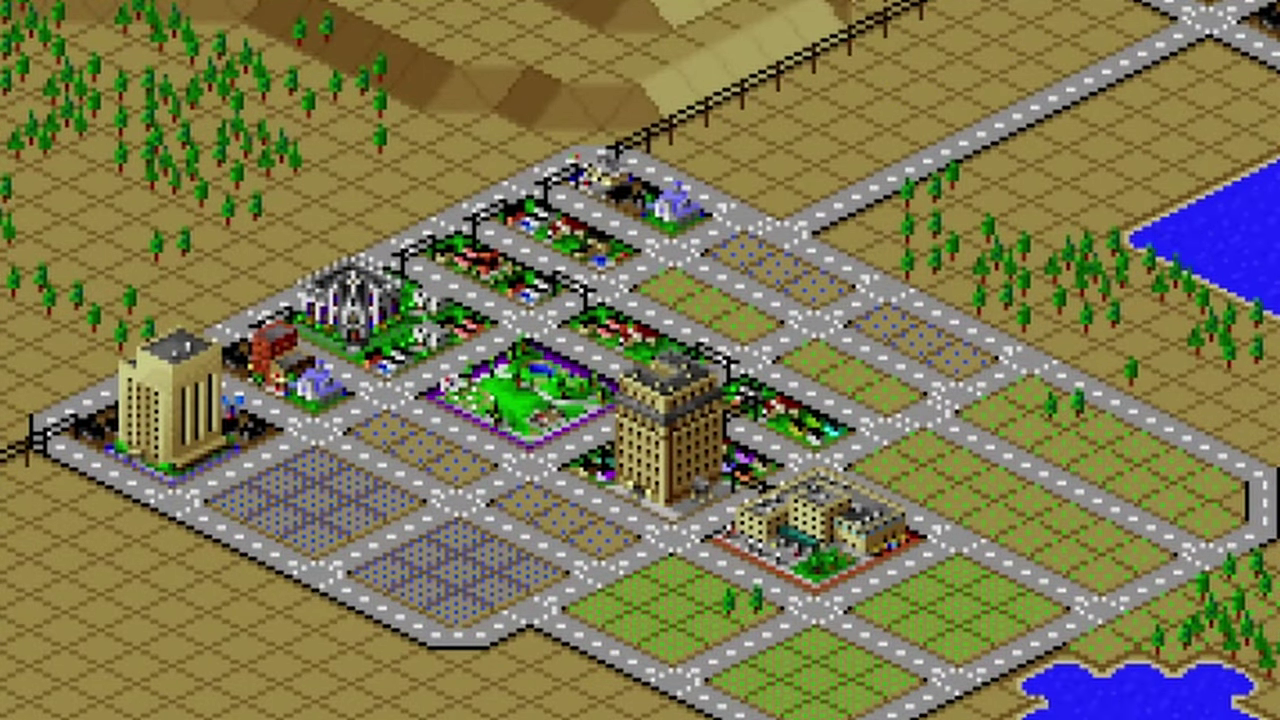
Run power lines and lay water pipes through the new residential blocks in the southeast of the city
{"action": "left_click_drag", "start_coordinate": [736, 702], "coordinate": [1216, 460]}
{"action": "left_click_drag", "start_coordinate": [1062, 532], "coordinate": [872, 438]}
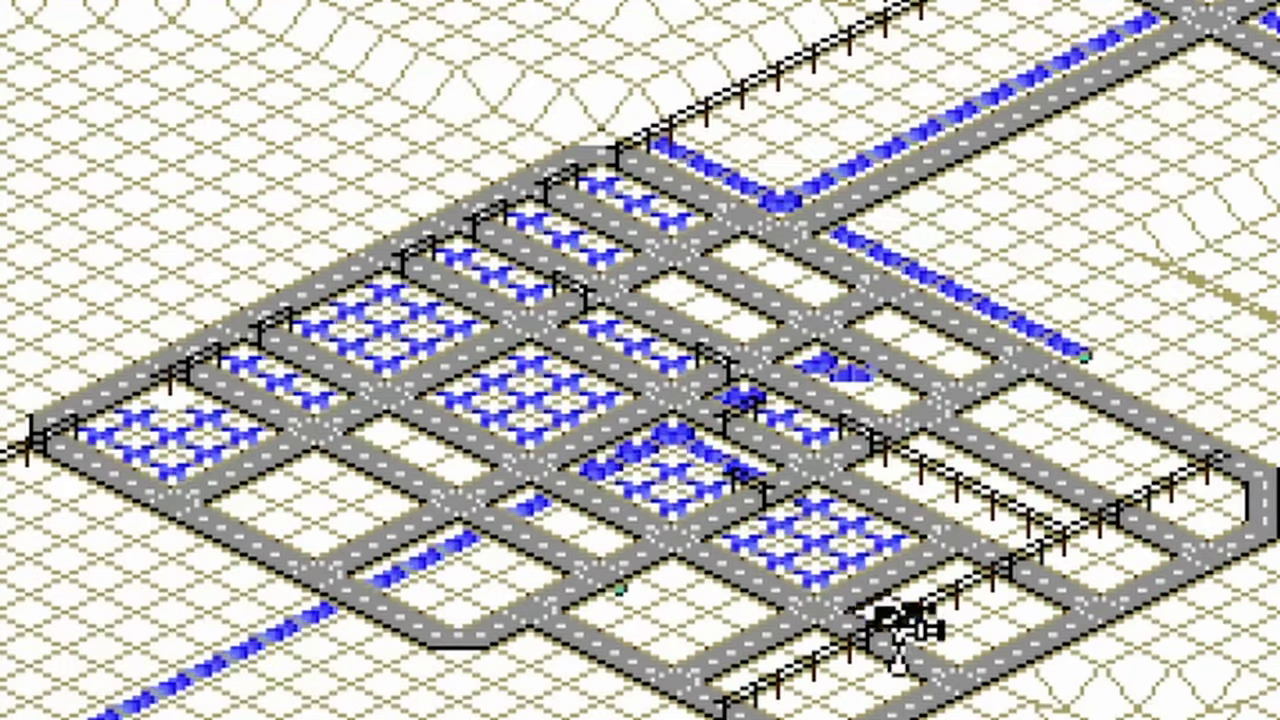
{"action": "left_click_drag", "start_coordinate": [900, 612], "coordinate": [966, 668]}
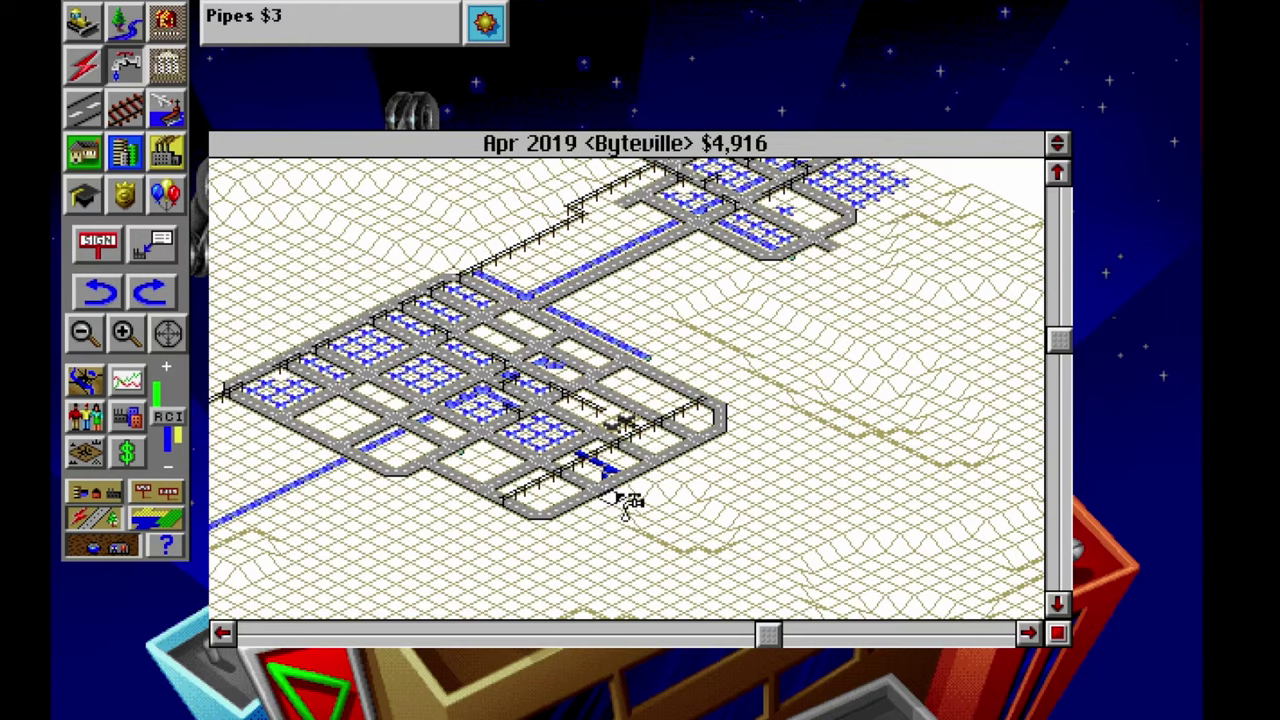
{"action": "left_click", "coordinate": [606, 492]}
{"action": "left_click_drag", "start_coordinate": [576, 508], "coordinate": [462, 448]}
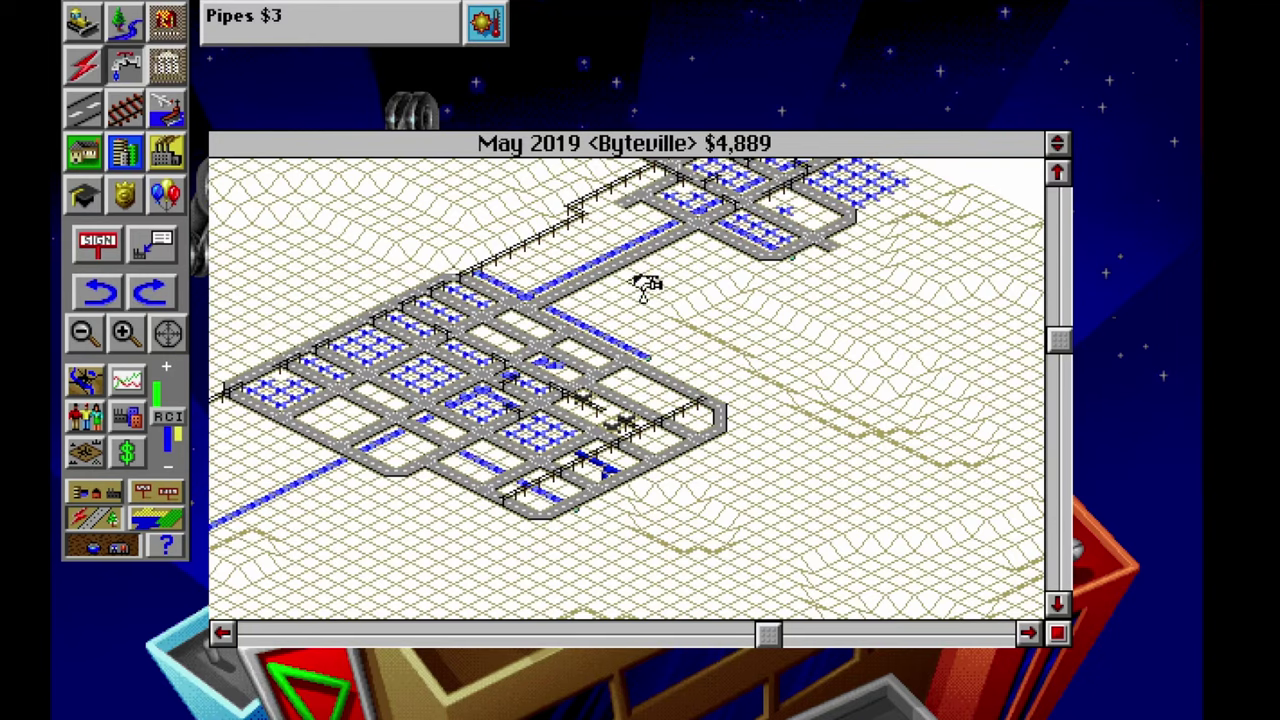
{"action": "left_click_drag", "start_coordinate": [662, 370], "coordinate": [654, 376]}
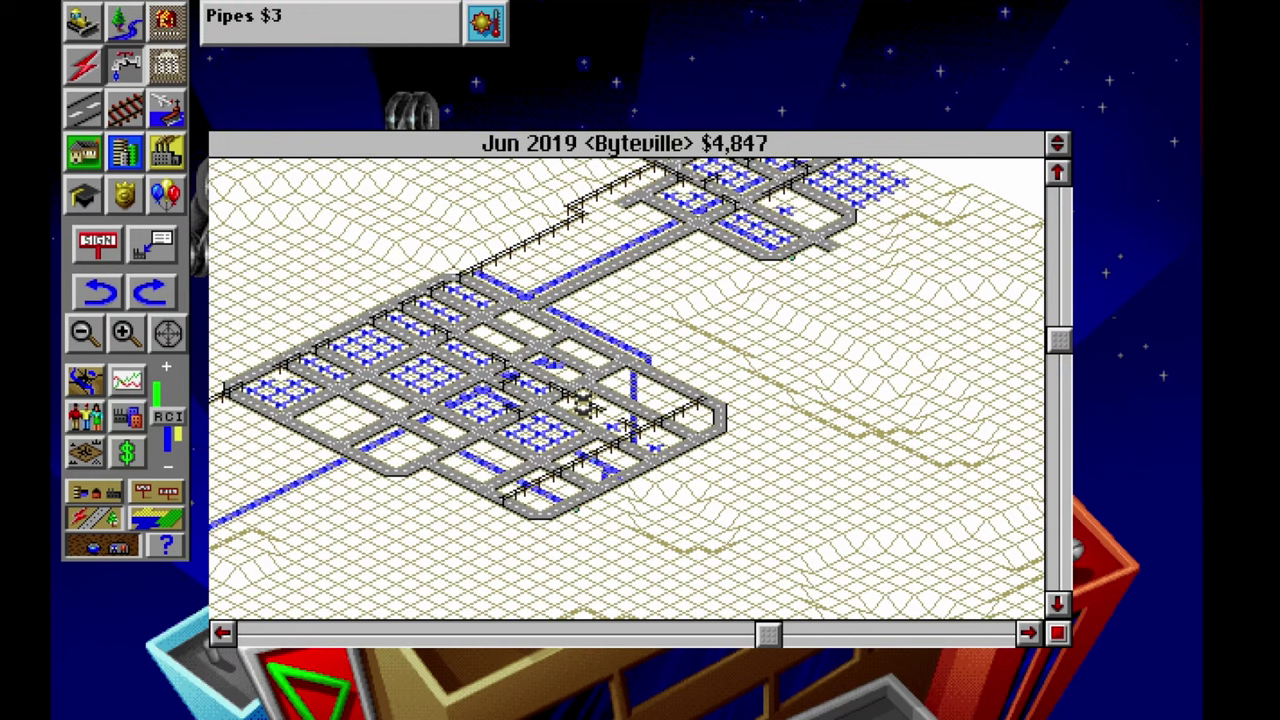
{"action": "left_click", "coordinate": [125, 22]}
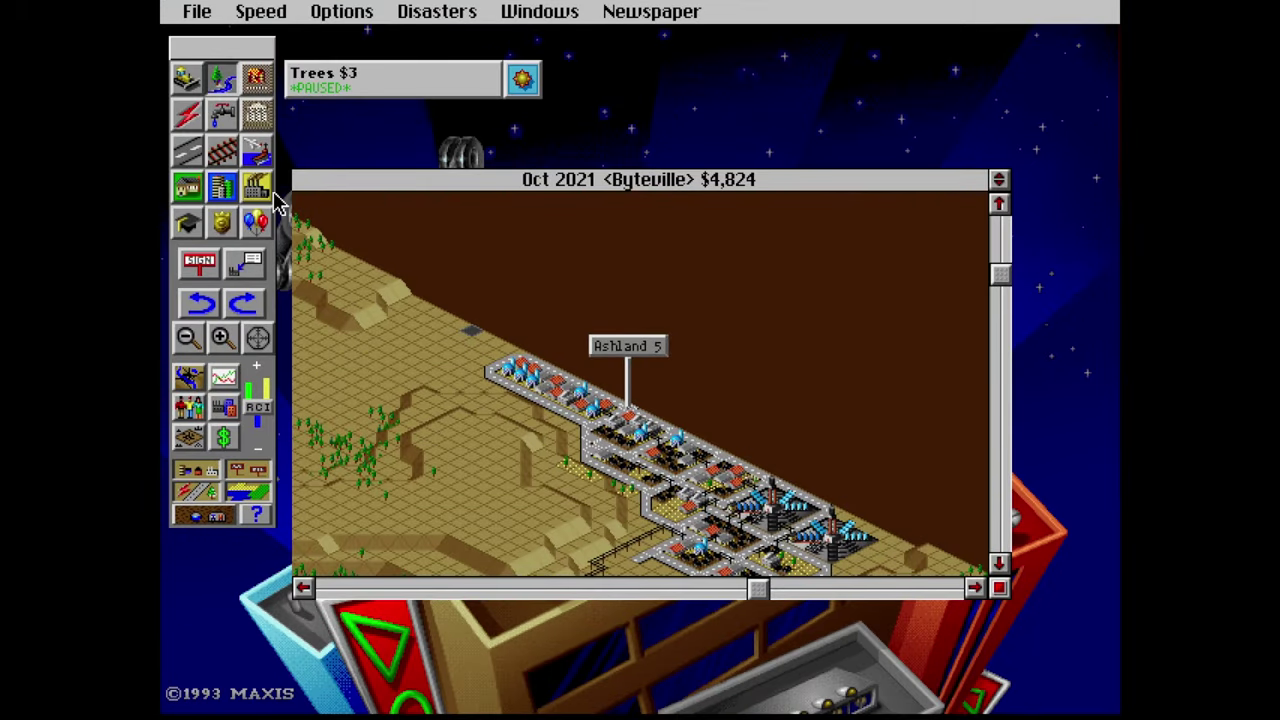
Zone new industrial blocks along the map edge northwest of the Ashland sign and connect them with roads
{"action": "left_click", "coordinate": [266, 190]}
{"action": "left_click_drag", "start_coordinate": [428, 330], "coordinate": [386, 398]}
{"action": "left_click", "coordinate": [187, 150]}
{"action": "left_click_drag", "start_coordinate": [490, 372], "coordinate": [390, 412]}
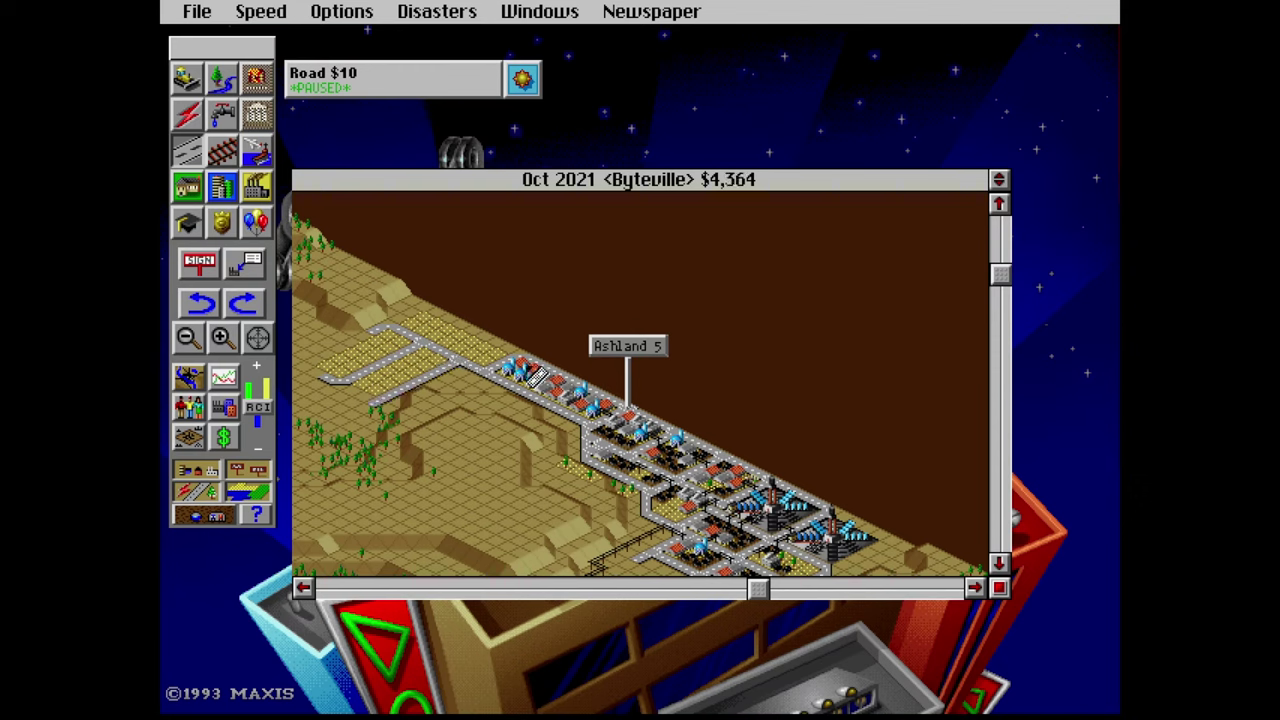
Run power lines from the existing industrial district through the new northwestern industrial blocks
{"action": "left_click", "coordinate": [188, 115]}
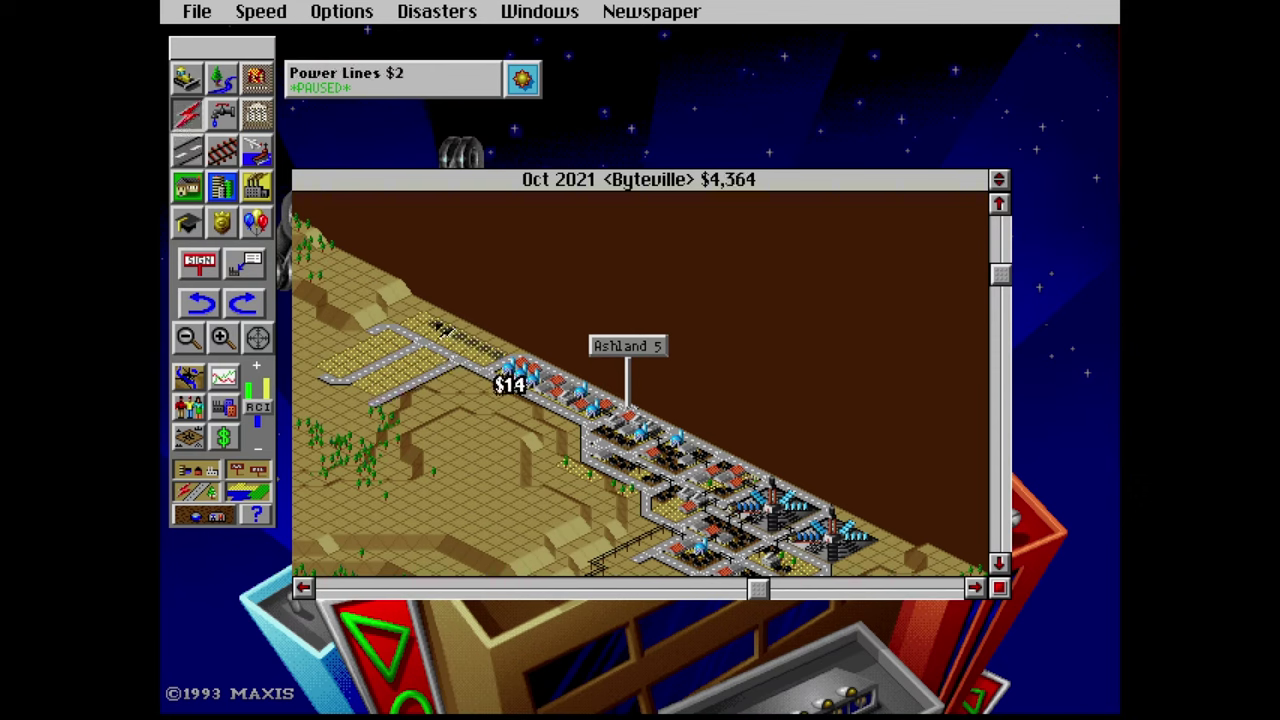
{"action": "left_click_drag", "start_coordinate": [440, 327], "coordinate": [436, 322]}
{"action": "left_click_drag", "start_coordinate": [478, 338], "coordinate": [392, 376]}
{"action": "left_click_drag", "start_coordinate": [394, 372], "coordinate": [358, 356]}
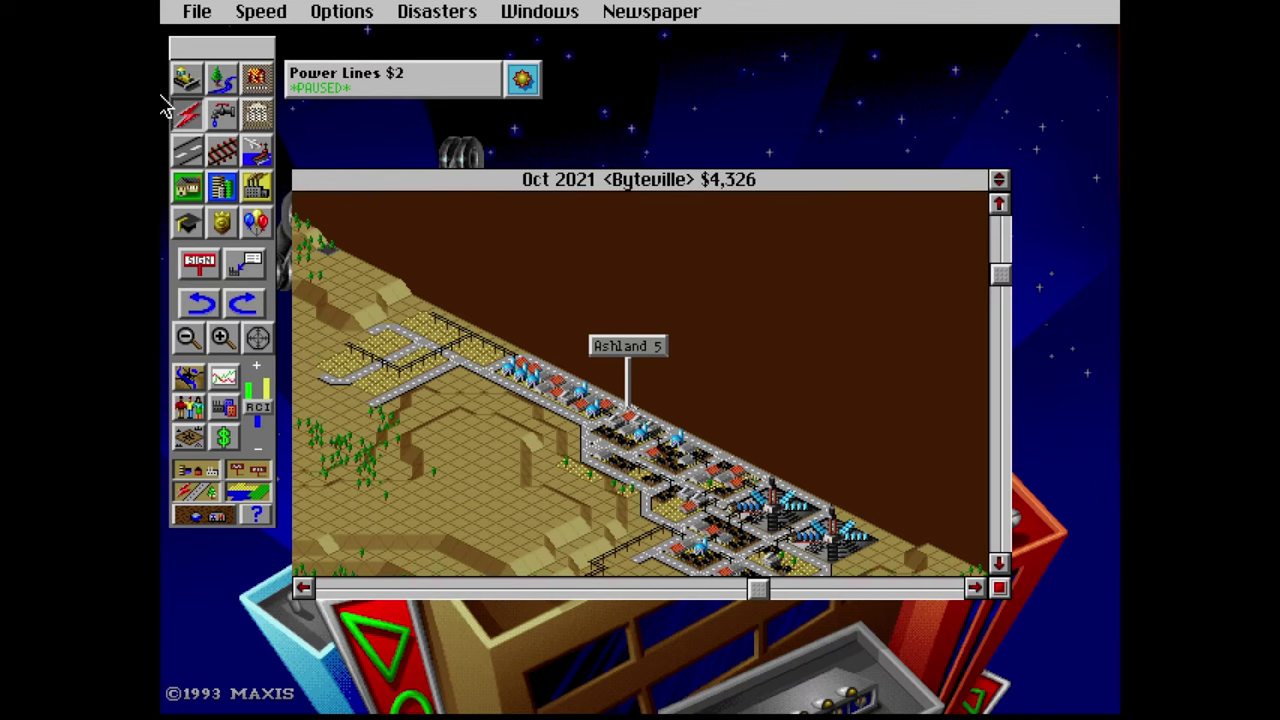
Lay water pipes along the roads to the new industrial blocks and return to the surface view
{"action": "left_click", "coordinate": [222, 116]}
{"action": "left_click_drag", "start_coordinate": [606, 427], "coordinate": [374, 404]}
{"action": "left_click_drag", "start_coordinate": [418, 348], "coordinate": [356, 378]}
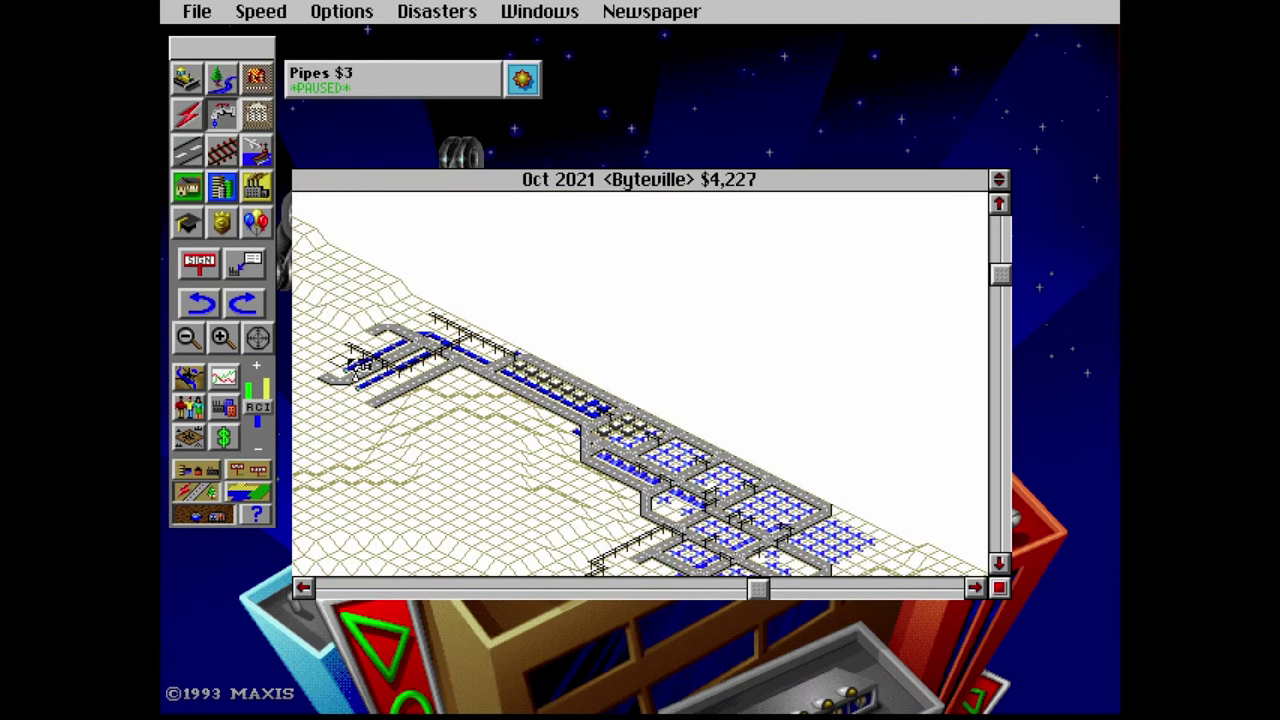
{"action": "left_click", "coordinate": [222, 78]}
Query the solar power plant at the southeastern end of the industrial district
{"action": "left_click", "coordinate": [258, 338]}
{"action": "left_click", "coordinate": [810, 522]}
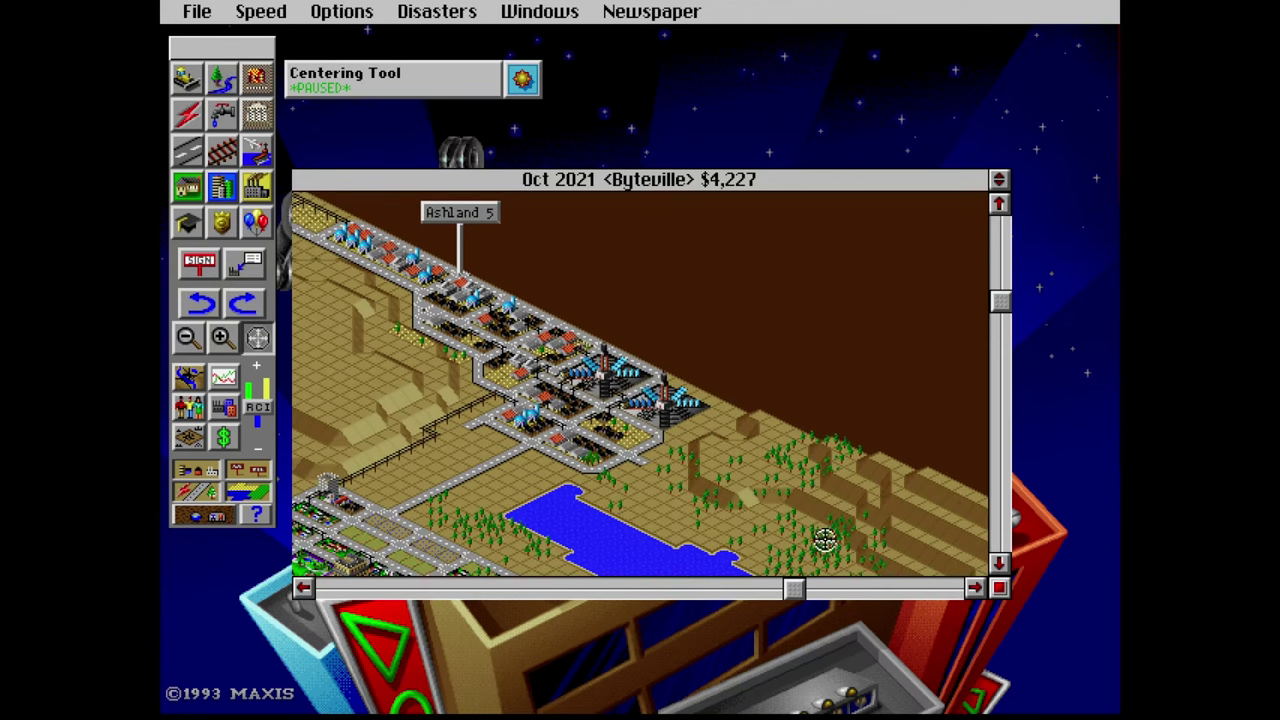
{"action": "left_click", "coordinate": [245, 263]}
{"action": "left_click", "coordinate": [632, 384]}
{"action": "left_click", "coordinate": [800, 447]}
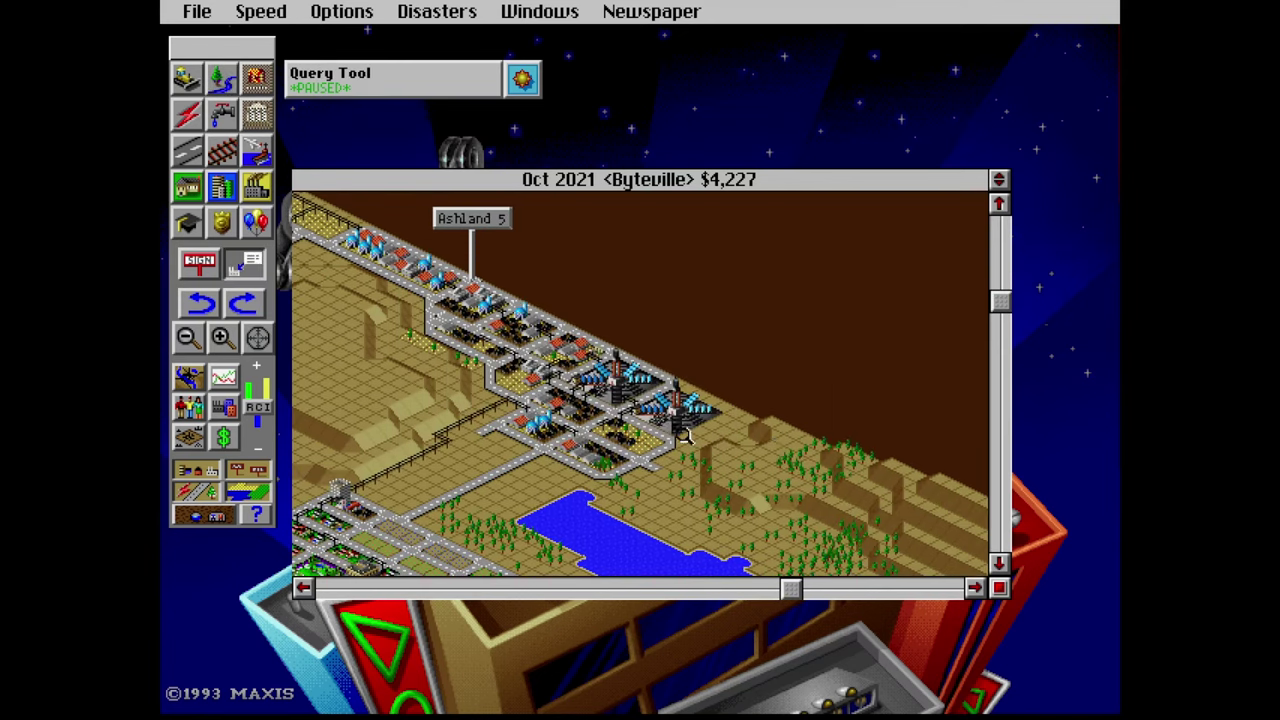
Build a Solar Power plant at the western end of the new industrial blocks
{"action": "left_click", "coordinate": [304, 588]}
{"action": "left_click", "coordinate": [998, 205]}
{"action": "left_click", "coordinate": [304, 588]}
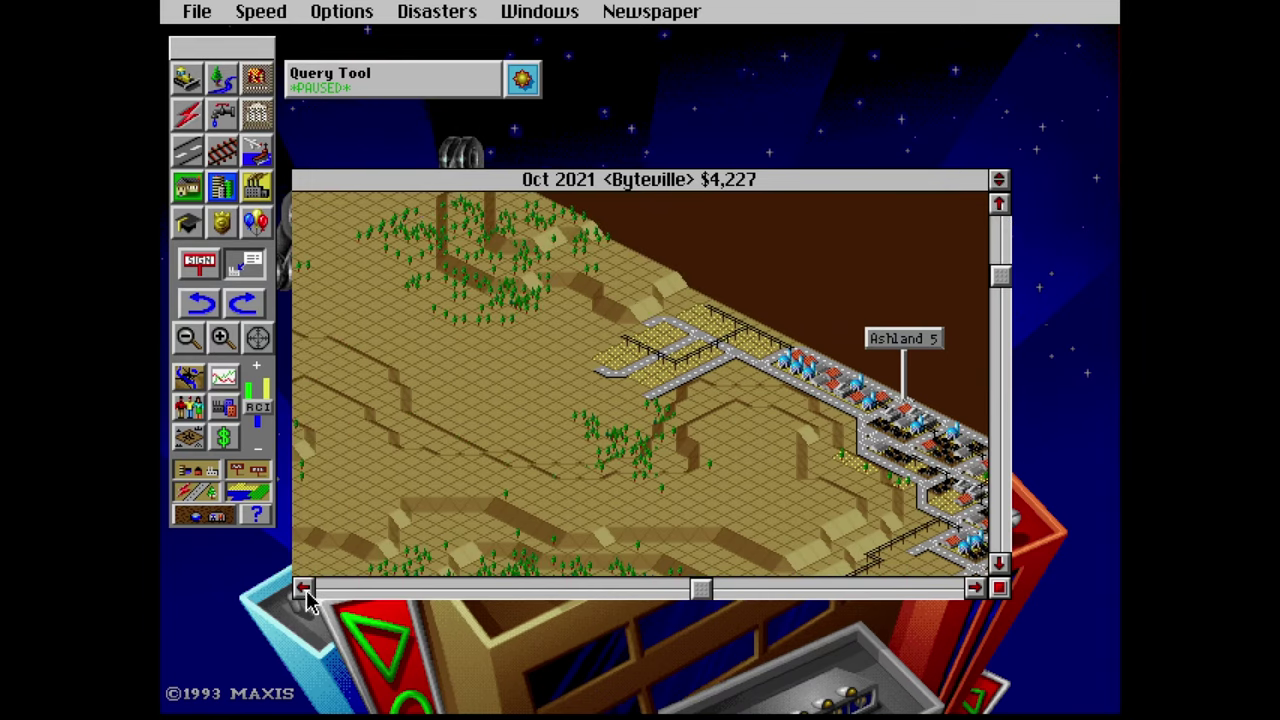
{"action": "left_click", "coordinate": [187, 113]}
{"action": "left_click", "coordinate": [250, 151]}
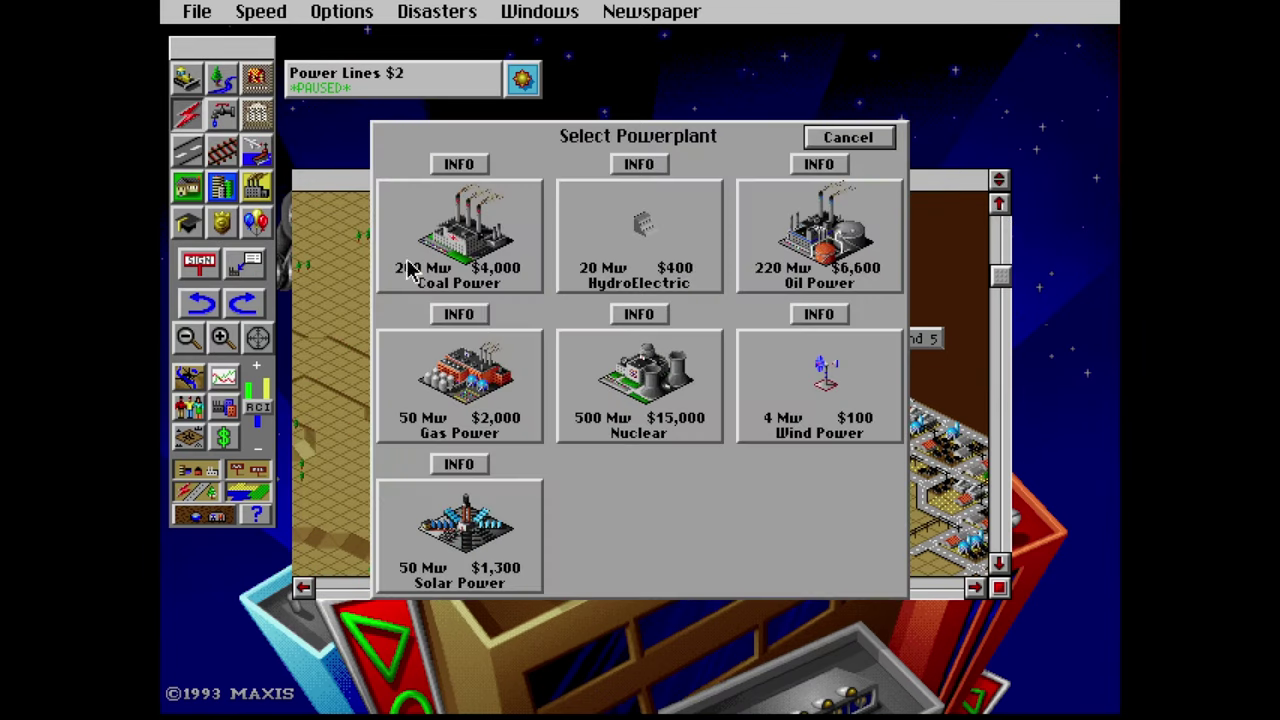
{"action": "left_click", "coordinate": [457, 514]}
{"action": "left_click", "coordinate": [583, 333]}
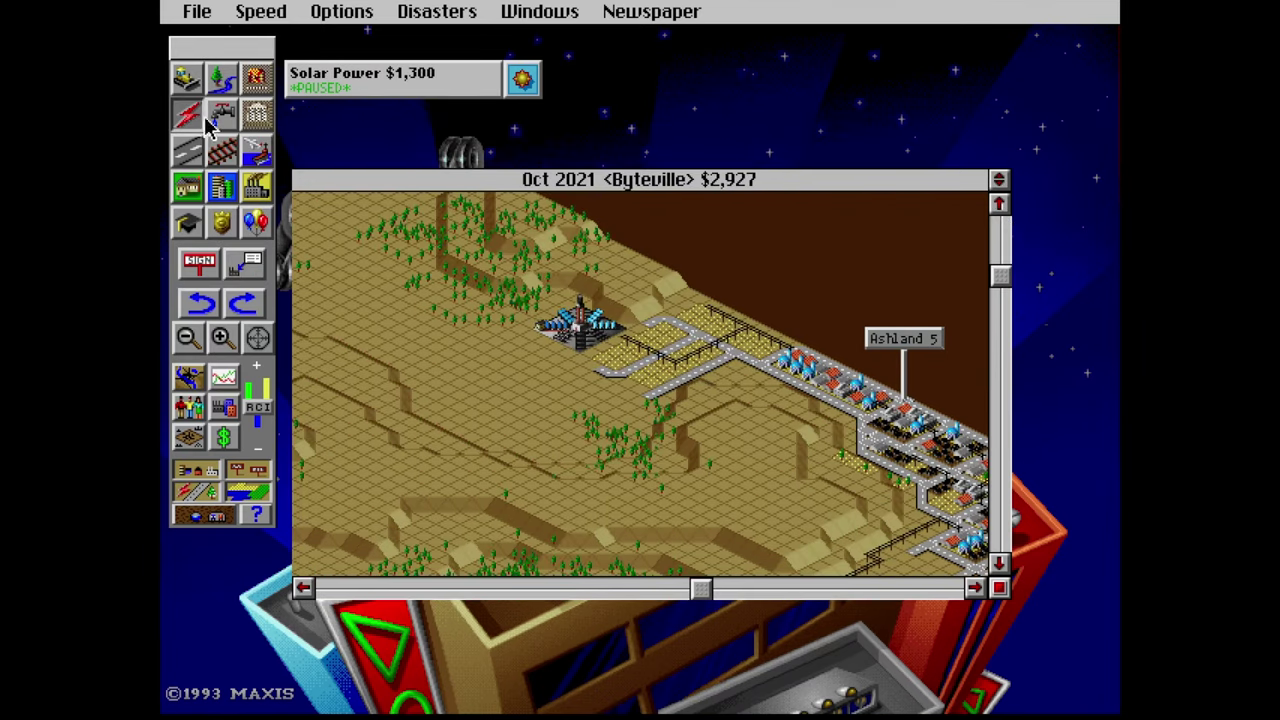
Resume the simulation at Llama speed and look over the residential and industrial districts
{"action": "left_click", "coordinate": [268, 14]}
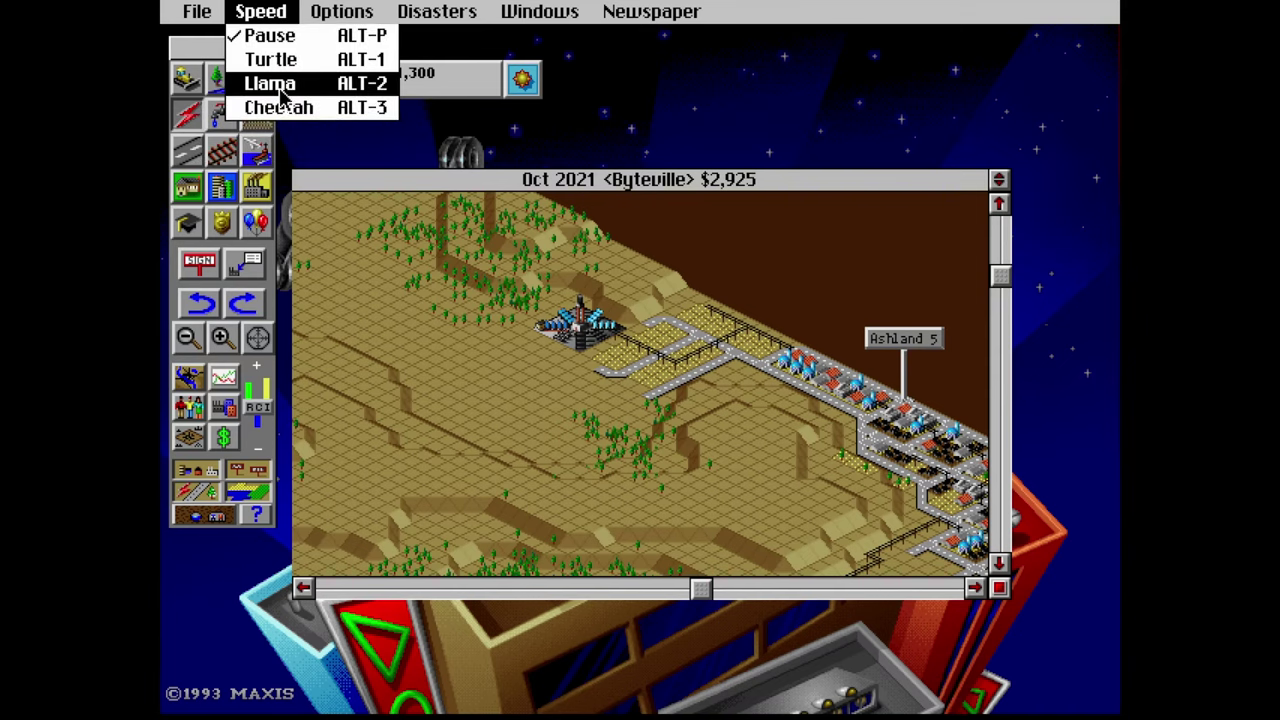
{"action": "left_click", "coordinate": [280, 86]}
{"action": "left_click", "coordinate": [998, 565]}
{"action": "left_click", "coordinate": [974, 588]}
{"action": "left_click", "coordinate": [998, 203]}
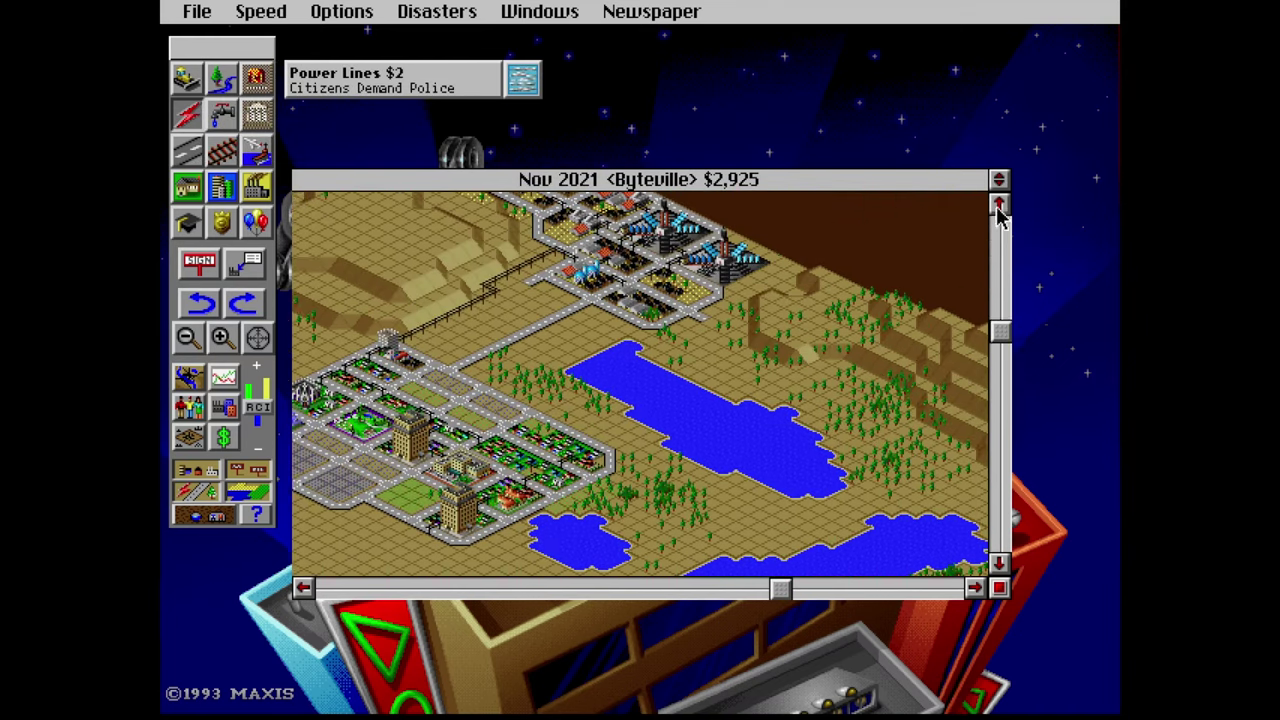
{"action": "left_click", "coordinate": [998, 203]}
{"action": "left_click", "coordinate": [303, 588]}
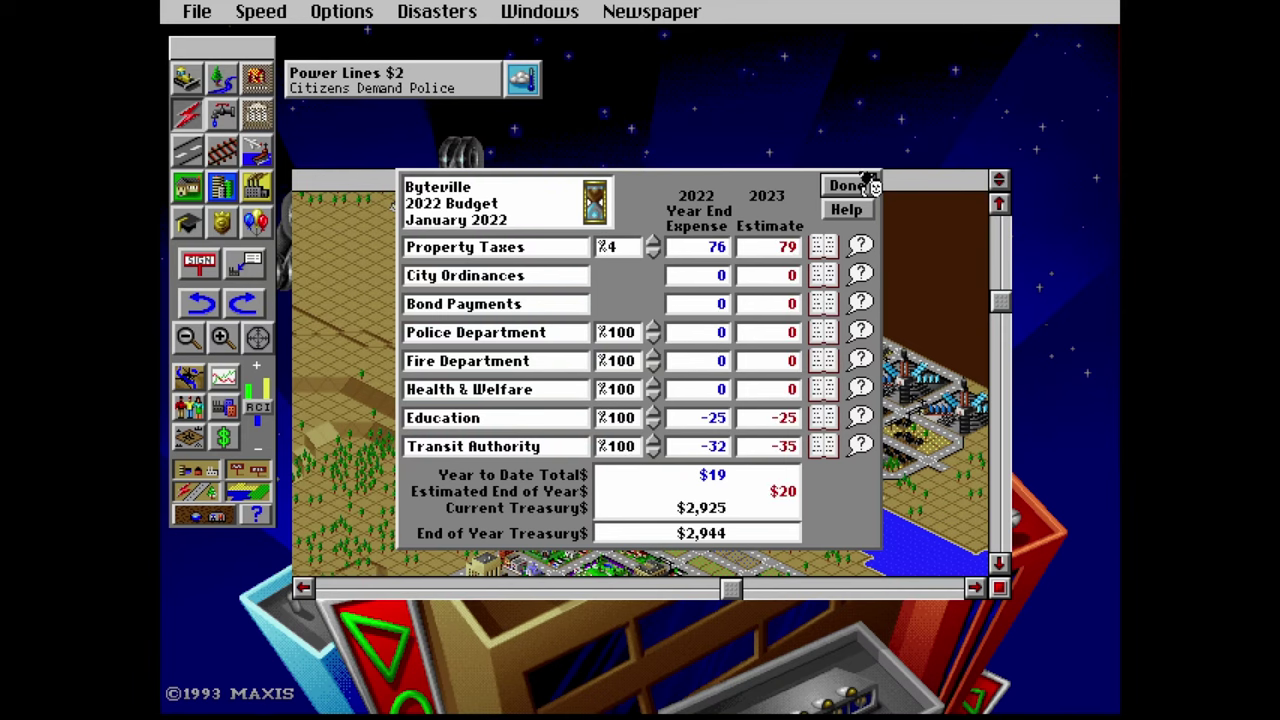
Dismiss the January 2022 budget and view the new industrial blocks
{"action": "left_click", "coordinate": [848, 186]}
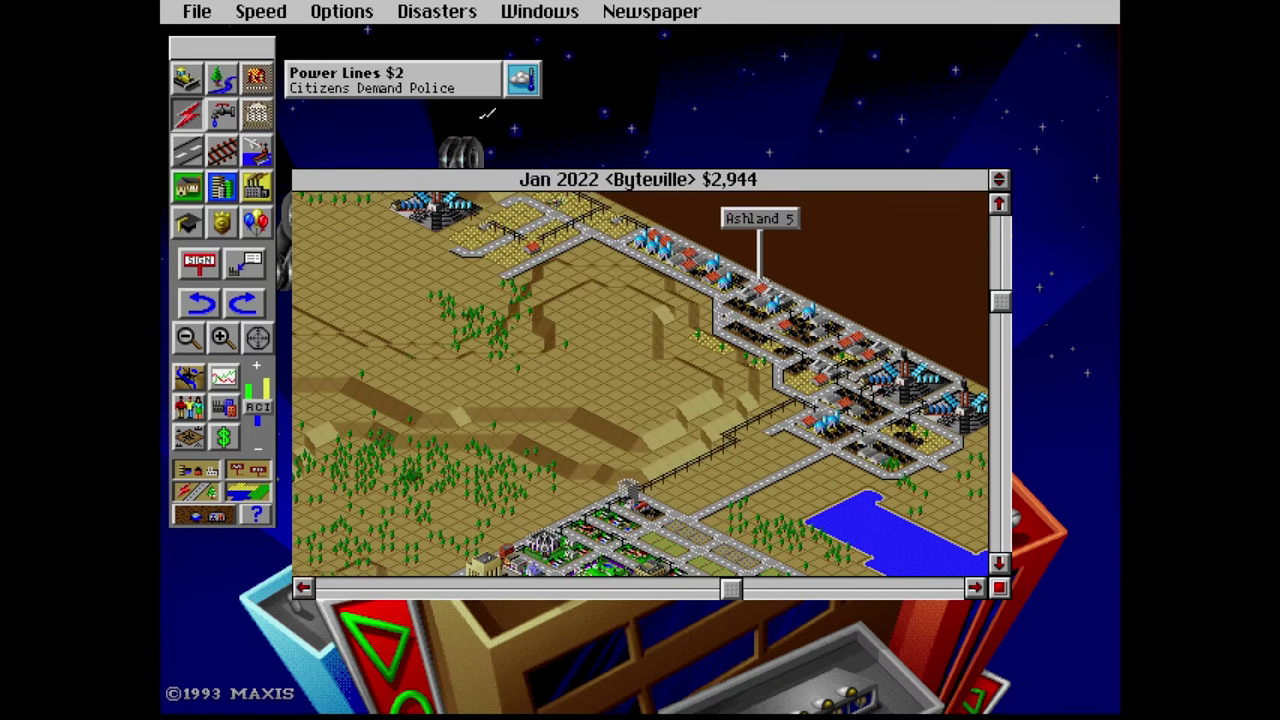
{"action": "left_click", "coordinate": [998, 203]}
{"action": "left_click", "coordinate": [998, 563]}
{"action": "left_click", "coordinate": [1006, 232]}
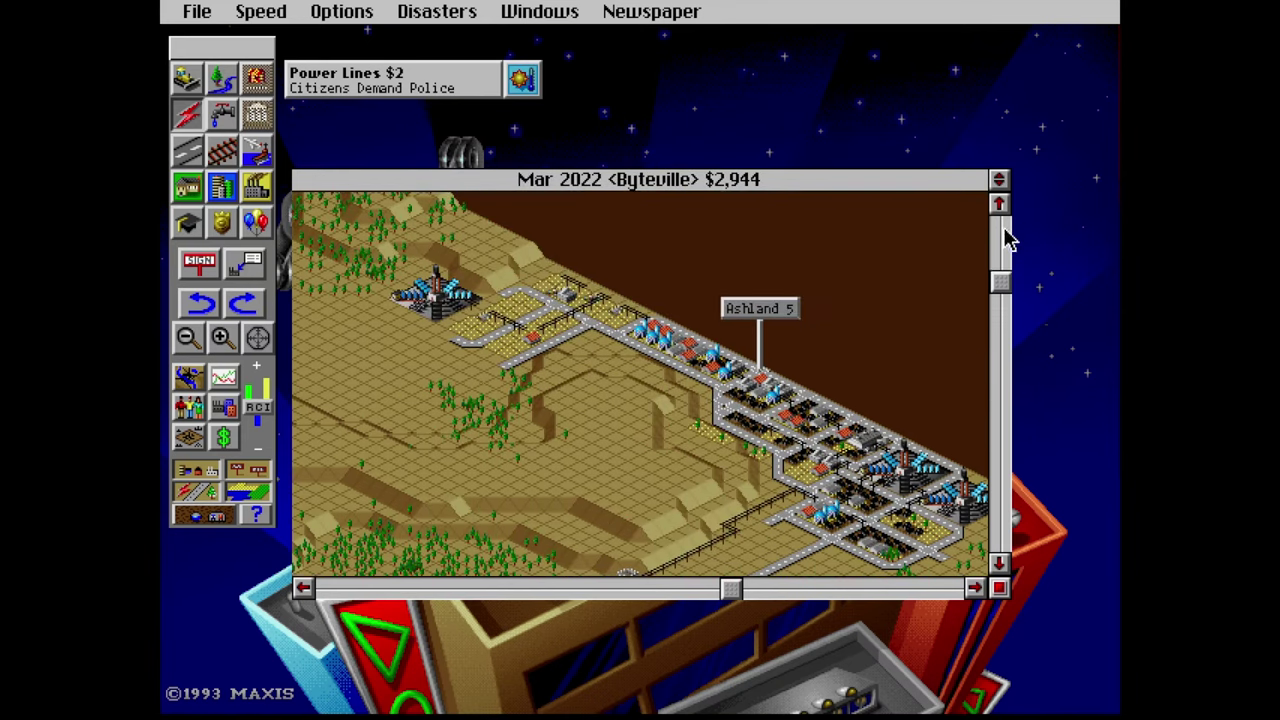